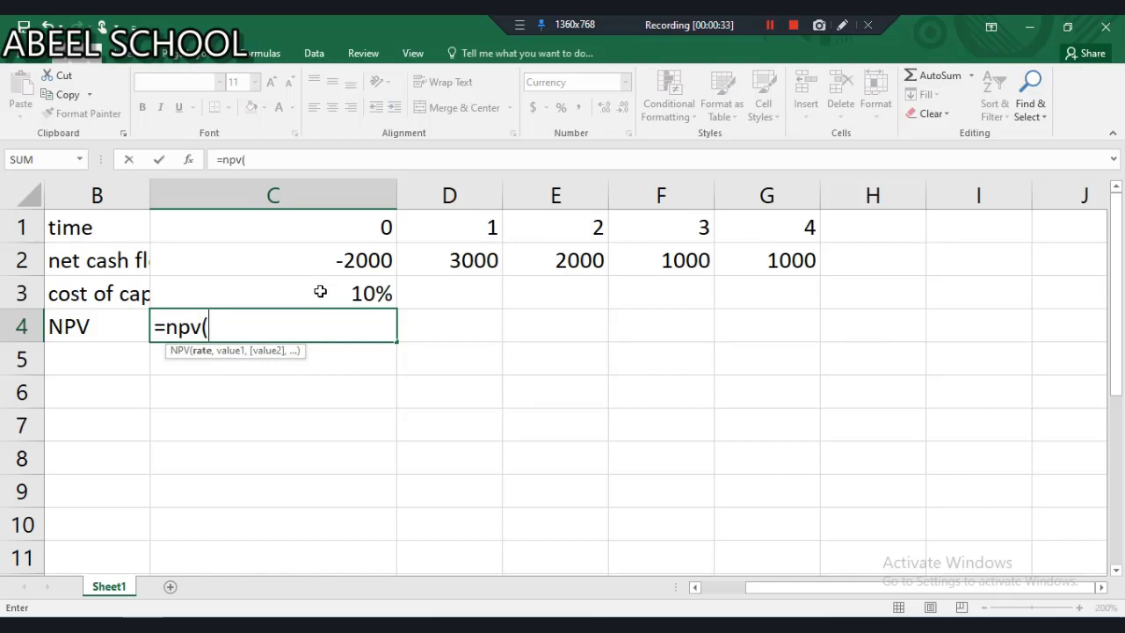
Complete the NPV formula in C4 with rate C3 and values D2:G2, and add the initial cash flow in C2
{"action": "left_click", "coordinate": [320, 291]}
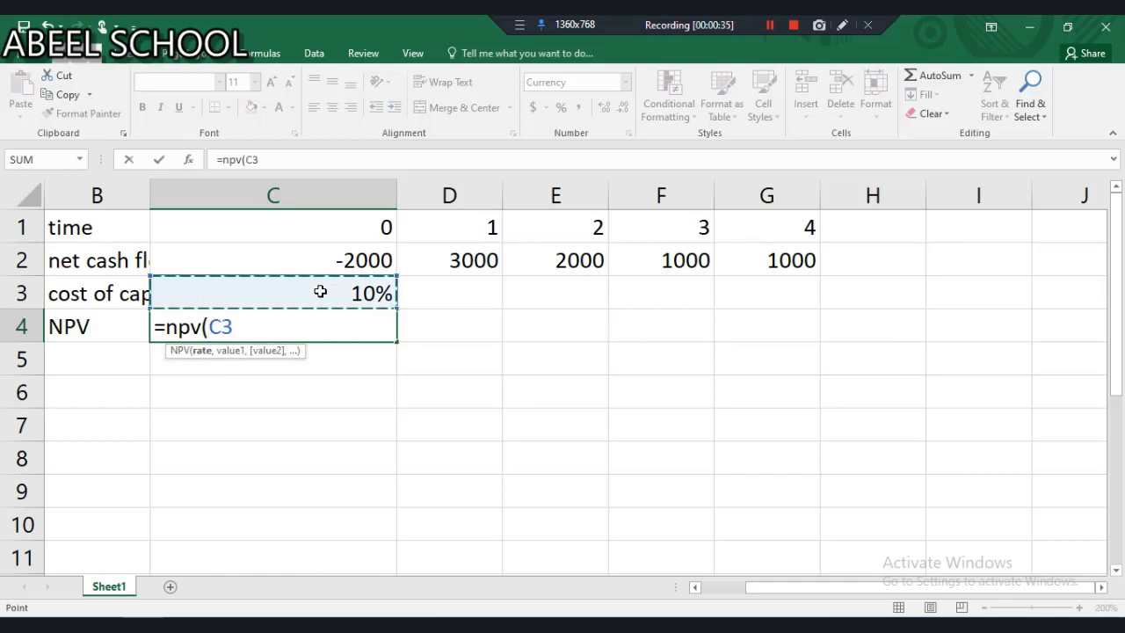
{"action": "type", "text": ","}
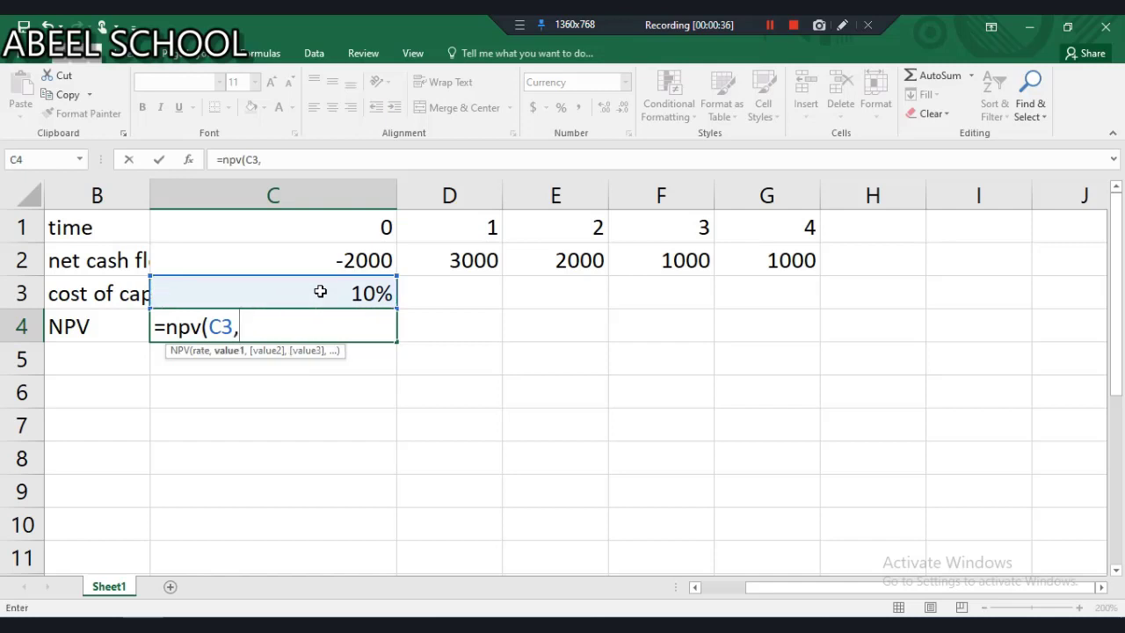
{"action": "left_click", "coordinate": [422, 254]}
{"action": "key", "text": "shift+Right"}
{"action": "key", "text": "shift+Right"}
{"action": "key", "text": "shift+Right"}
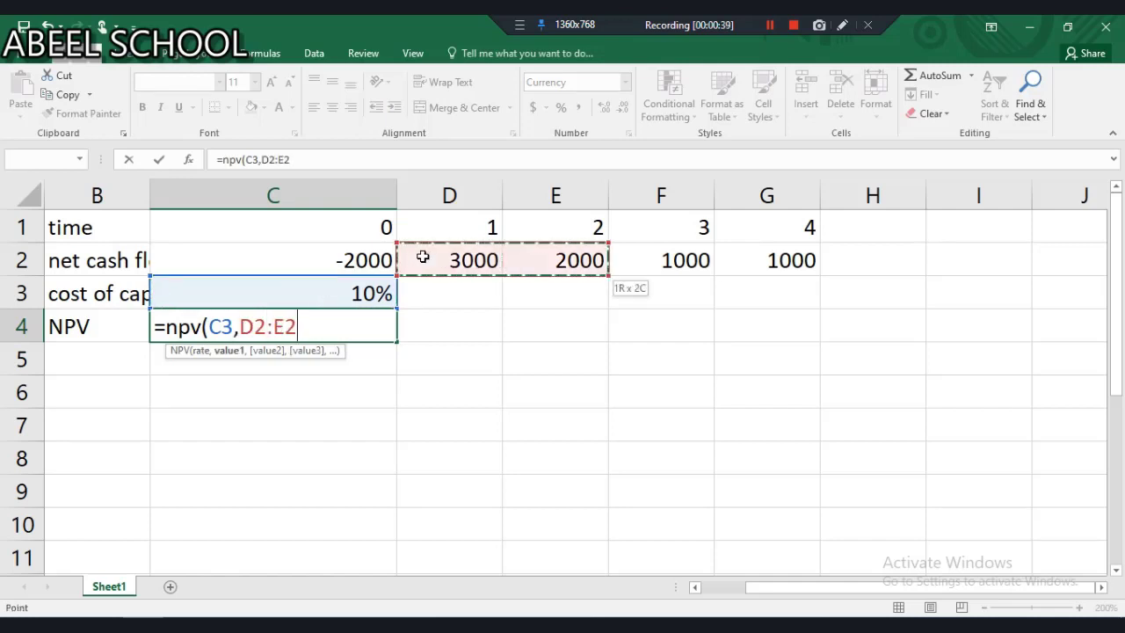
{"action": "type", "text": ")"}
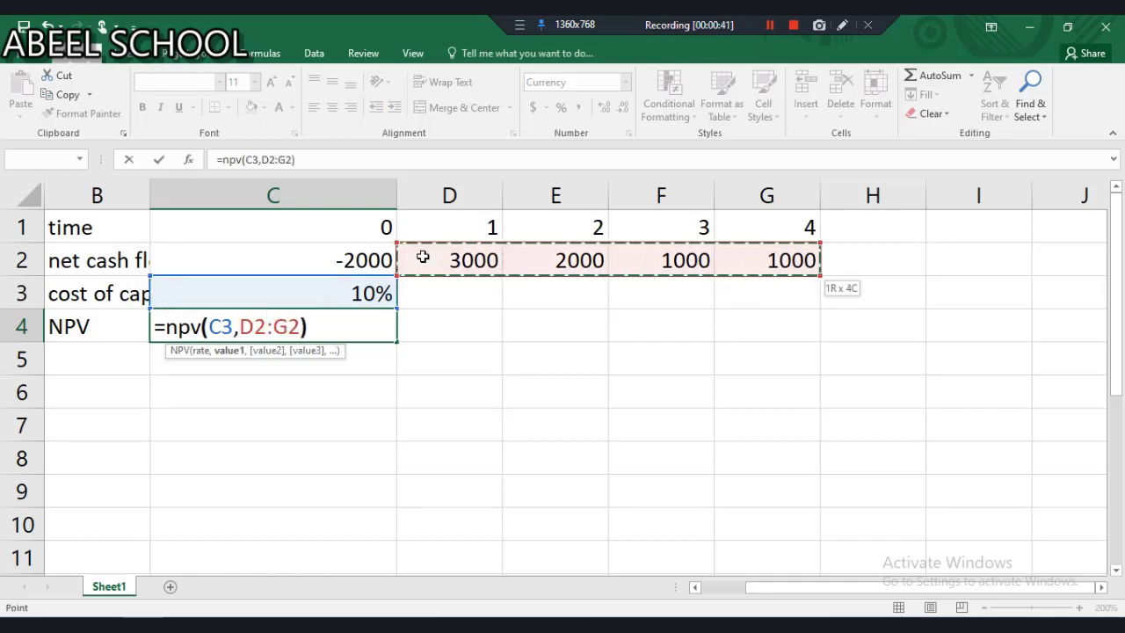
{"action": "type", "text": "+"}
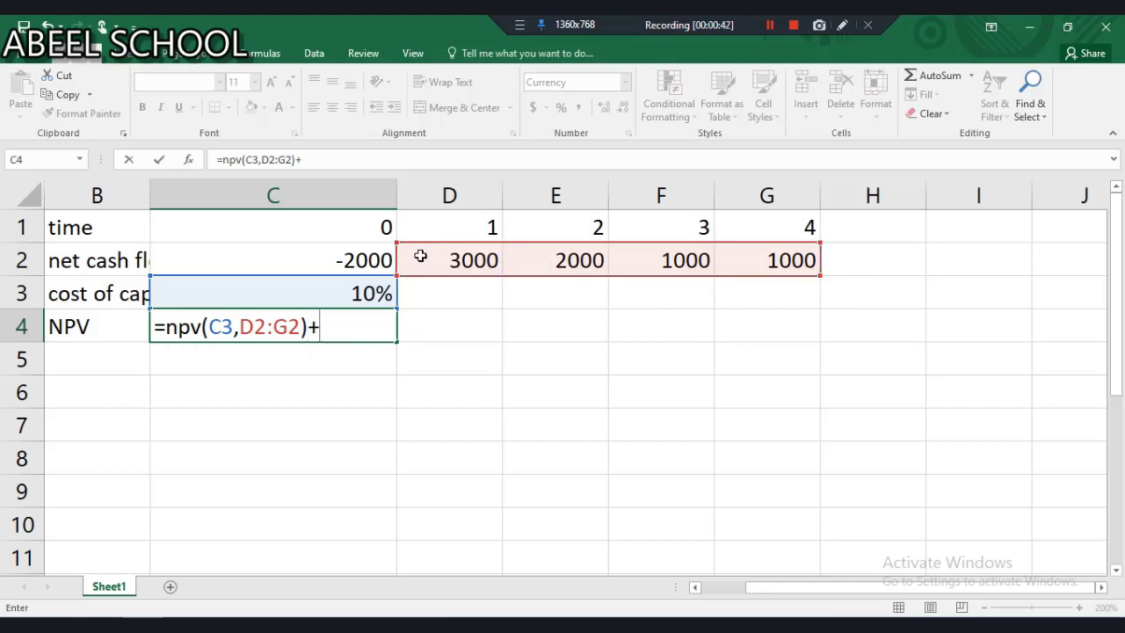
{"action": "left_click", "coordinate": [333, 260]}
{"action": "key", "text": "Return"}
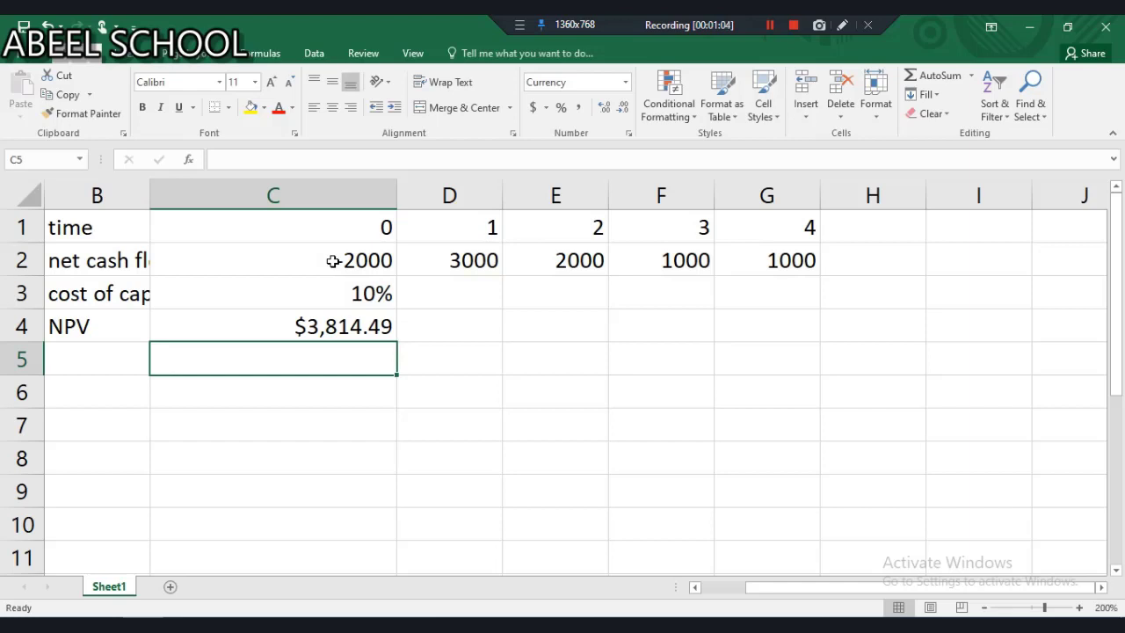
{"action": "left_click", "coordinate": [117, 397]}
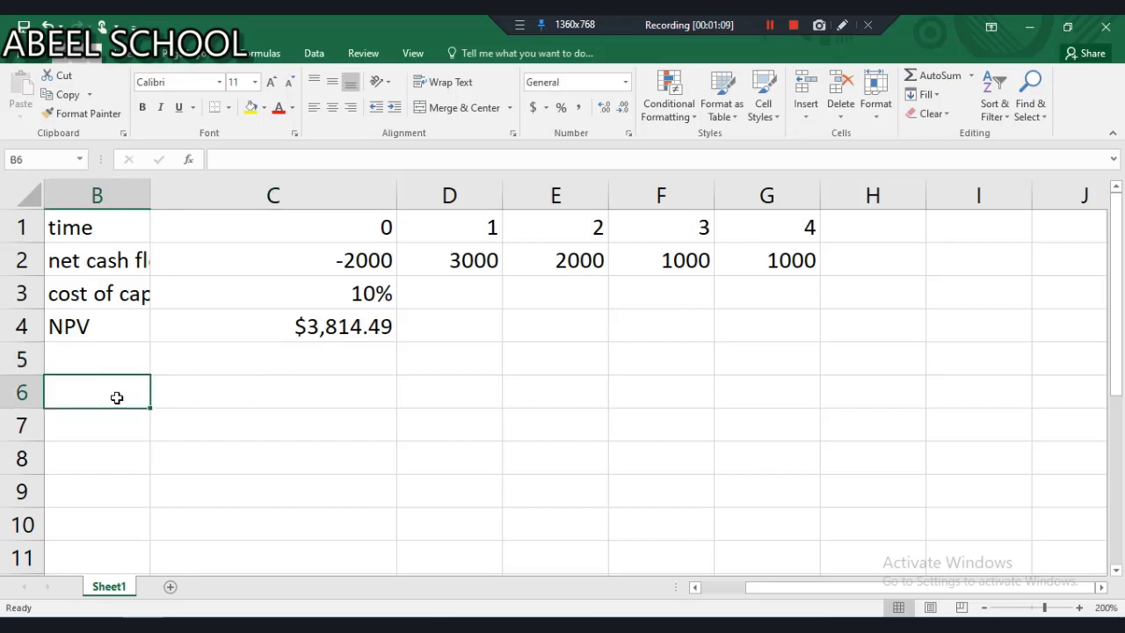
{"action": "type", "text": "time"}
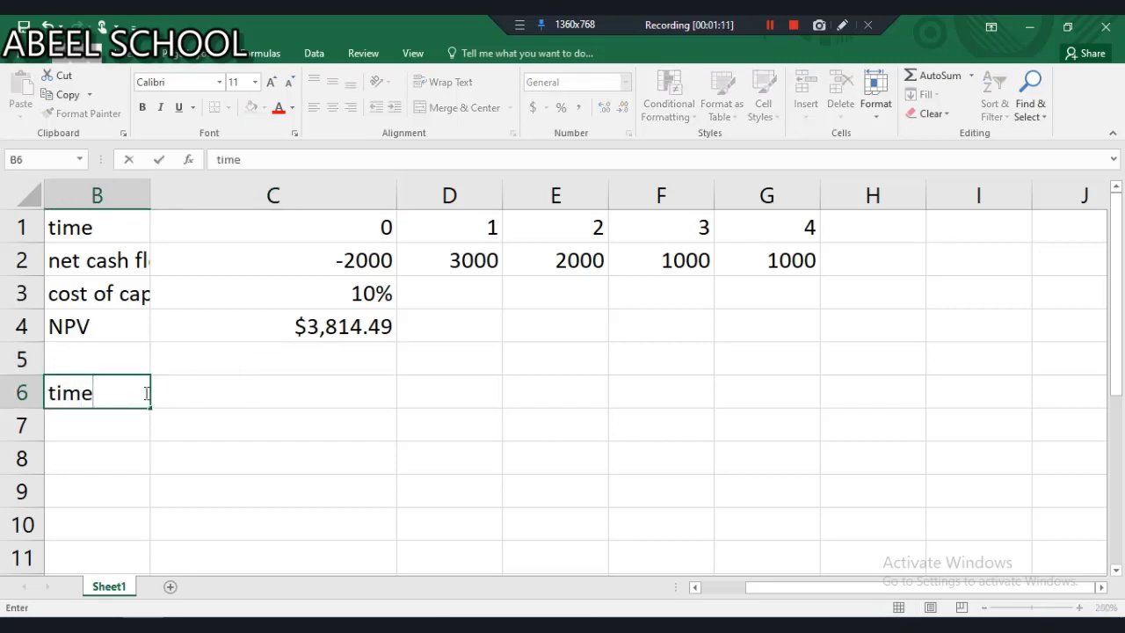
{"action": "left_click", "coordinate": [220, 392]}
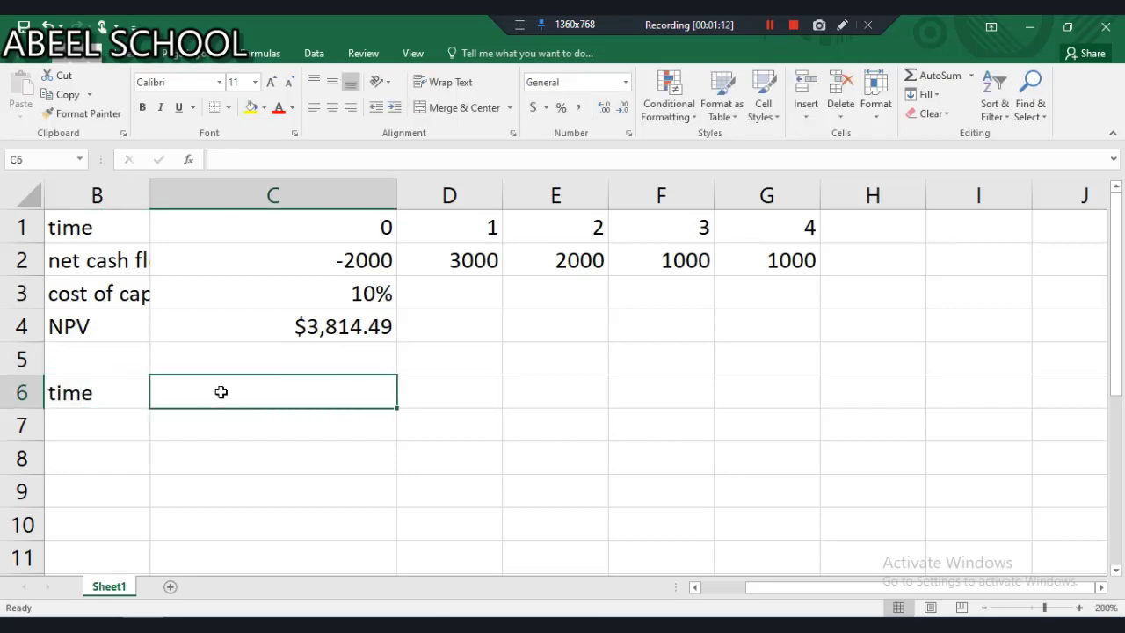
Replace the content of cell B6 with the heading "Redeemable bonds"
{"action": "left_click", "coordinate": [88, 394]}
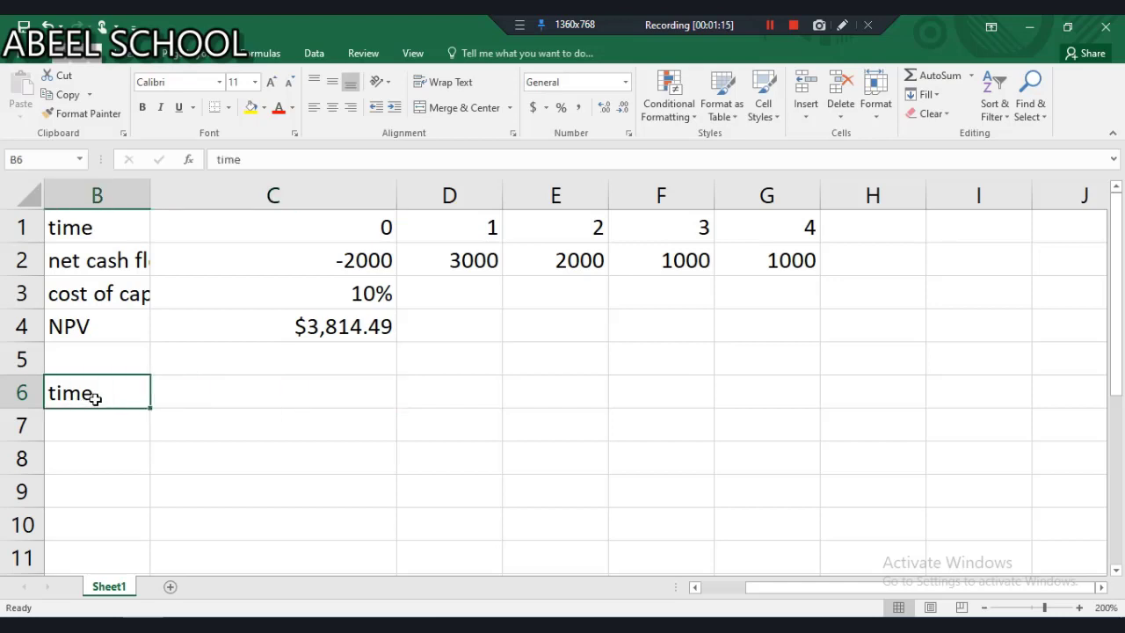
{"action": "key", "text": "BackSpace"}
{"action": "type", "text": "Red"}
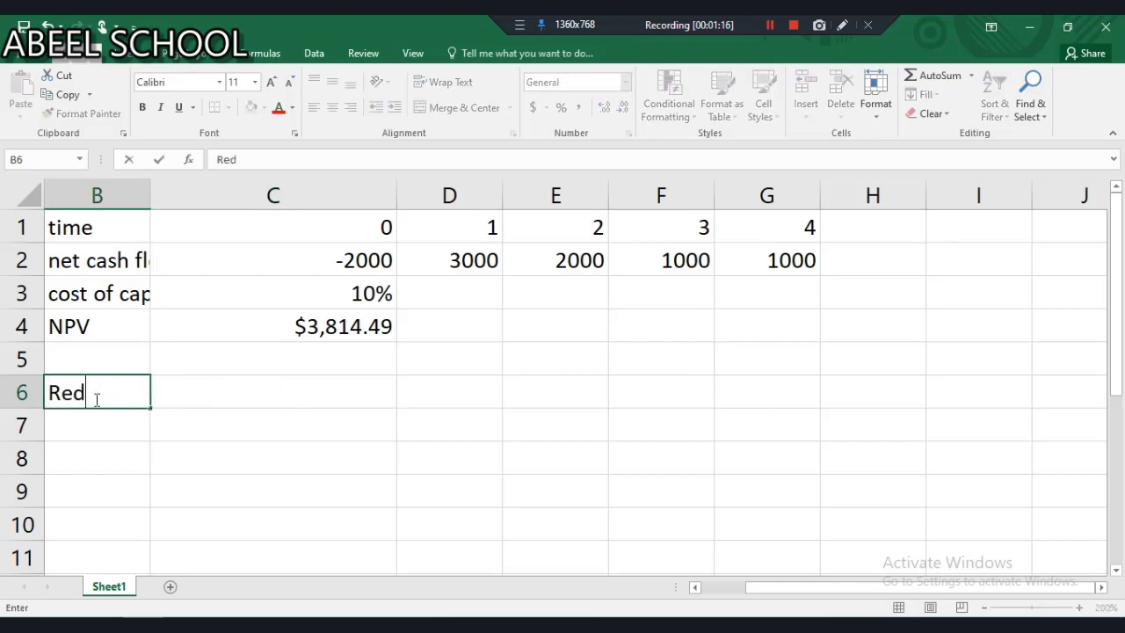
{"action": "type", "text": "eemabl"}
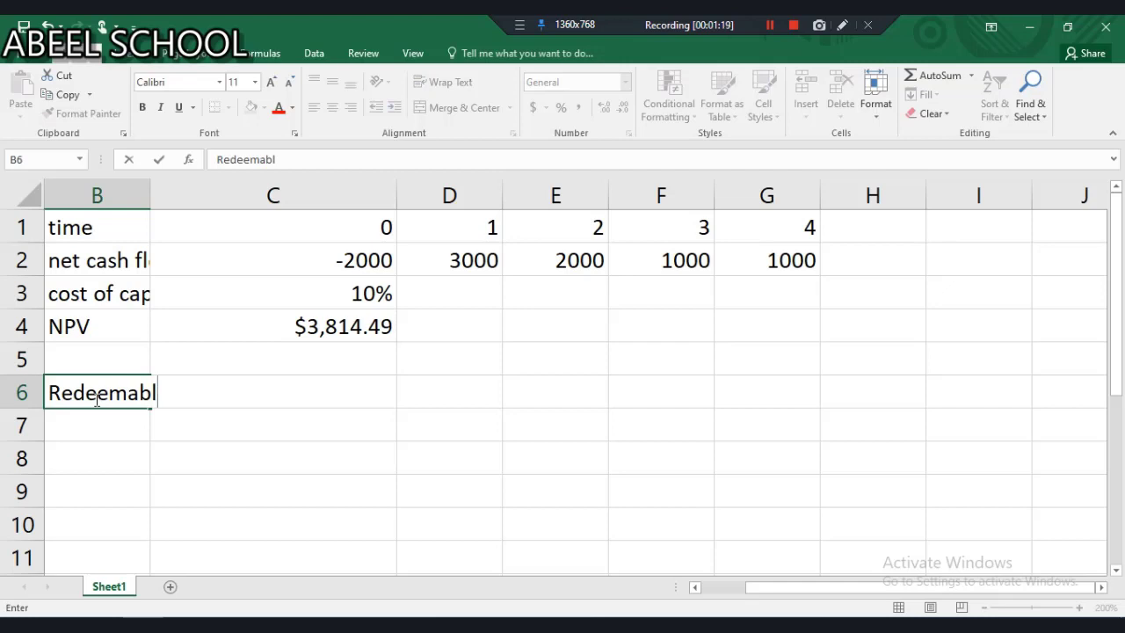
{"action": "type", "text": "e bonds"}
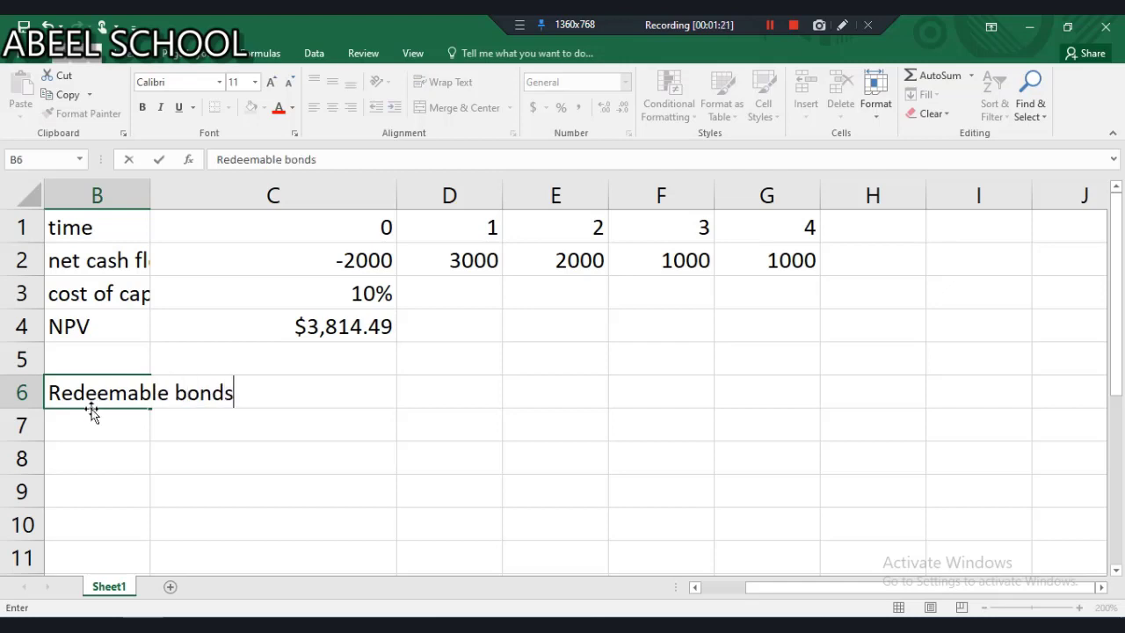
Label cell B7 "time" and enter the periods 0, 1, 2 and 3 in C7:F7
{"action": "left_click", "coordinate": [112, 429]}
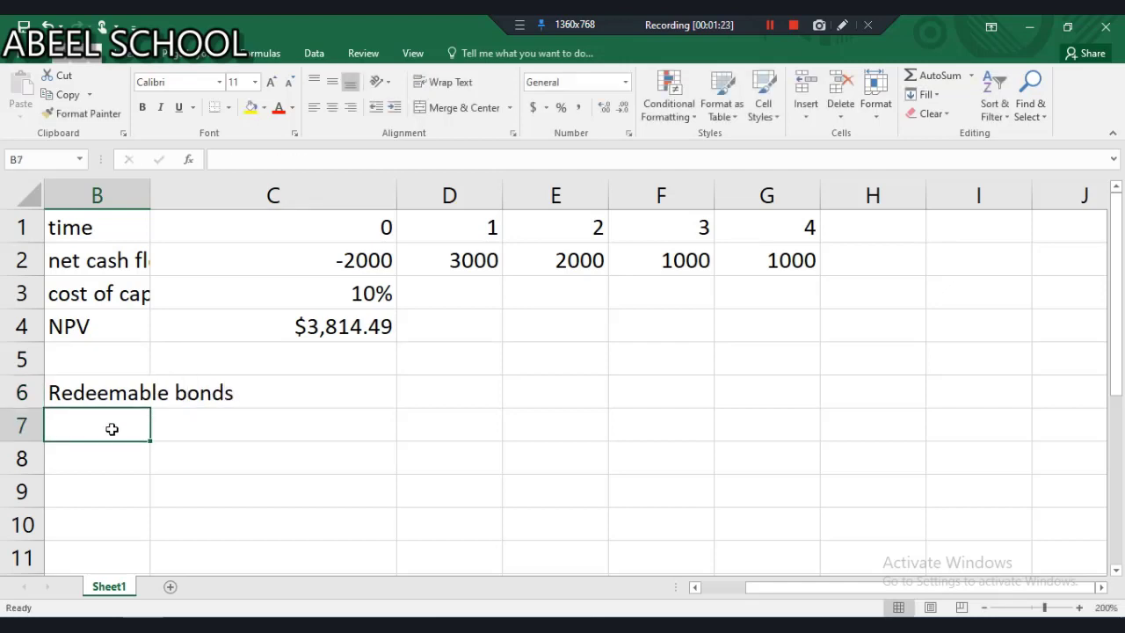
{"action": "type", "text": "time"}
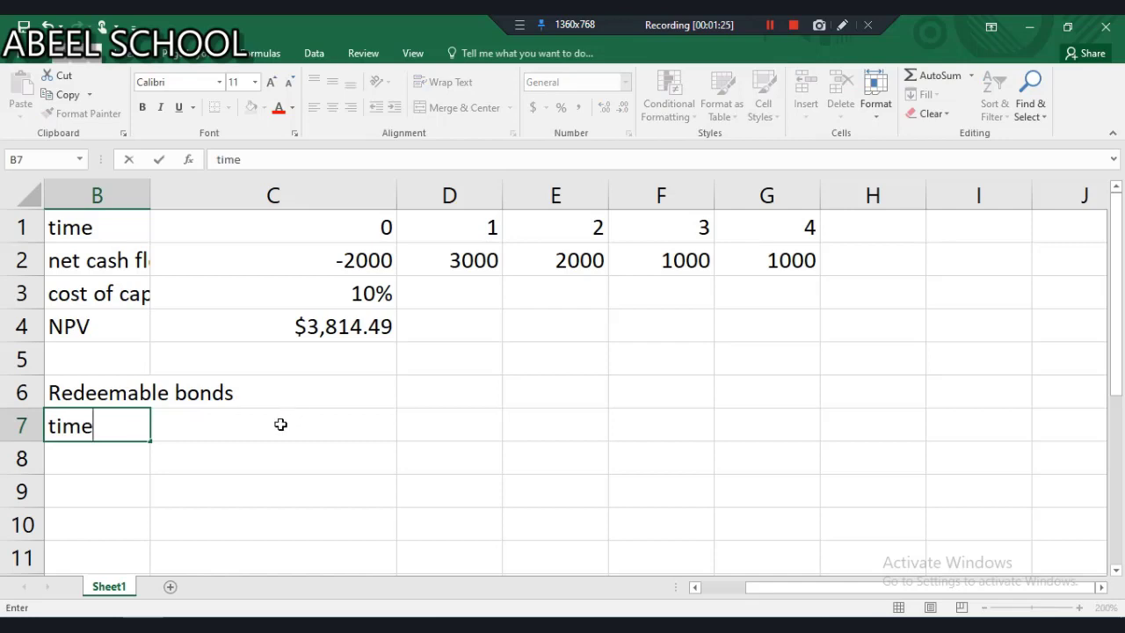
{"action": "left_click", "coordinate": [279, 424]}
{"action": "type", "text": "0"}
{"action": "key", "text": "Tab"}
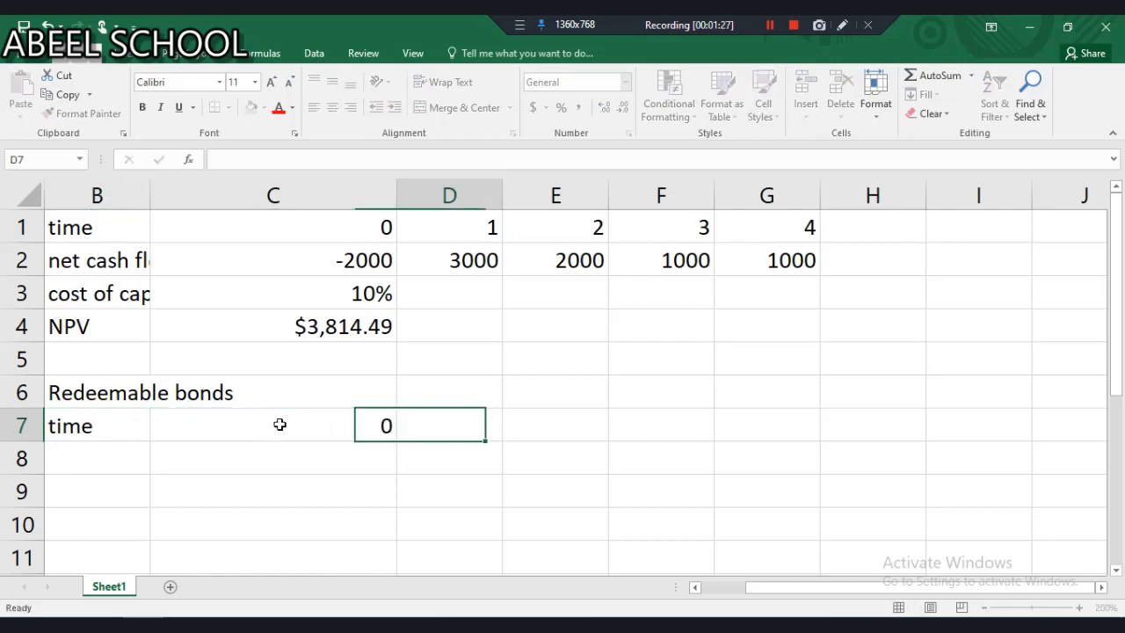
{"action": "type", "text": "1"}
{"action": "key", "text": "Tab"}
{"action": "type", "text": "2"}
{"action": "key", "text": "Tab"}
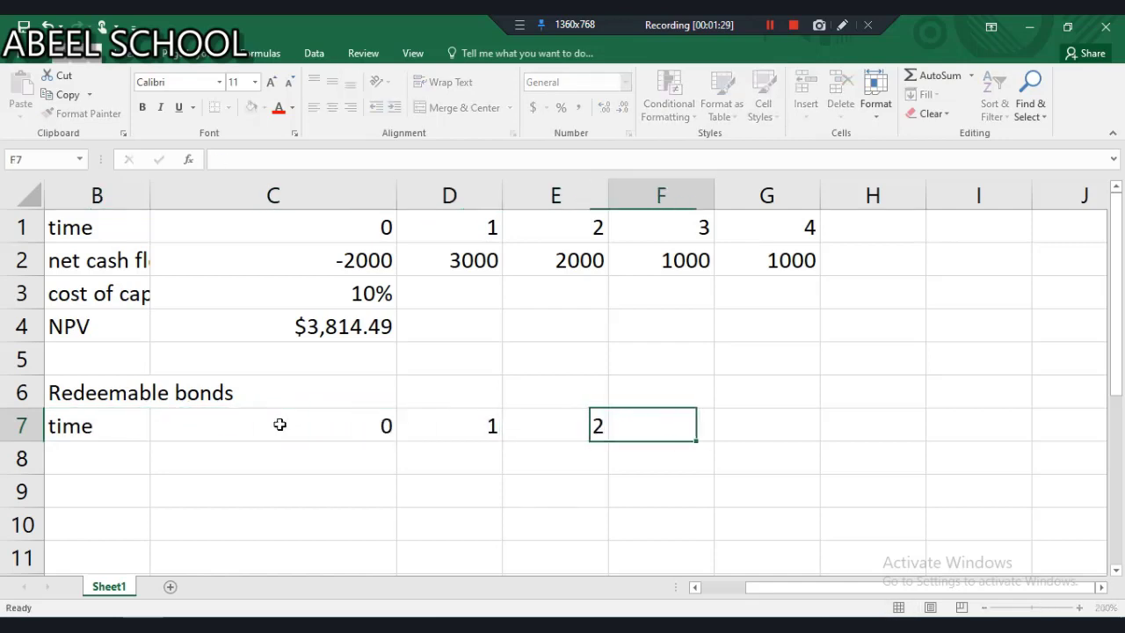
{"action": "type", "text": "3"}
Label cell B8 "cash flows" and enter =-120 in C8 as the time 0 cash flow
{"action": "left_click", "coordinate": [103, 464]}
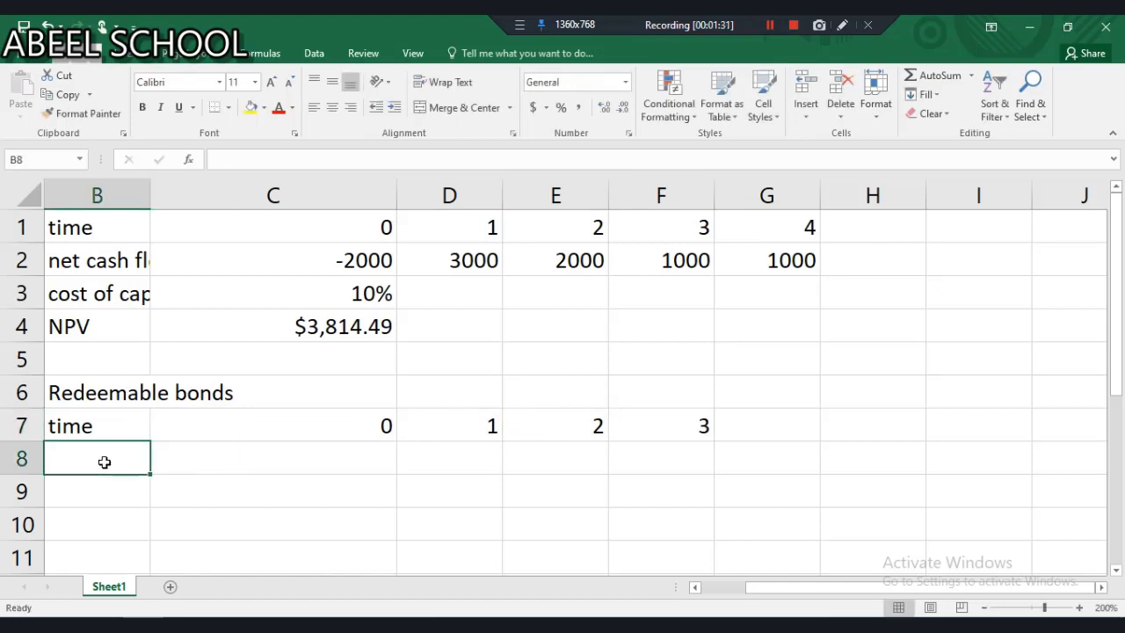
{"action": "type", "text": "ca"}
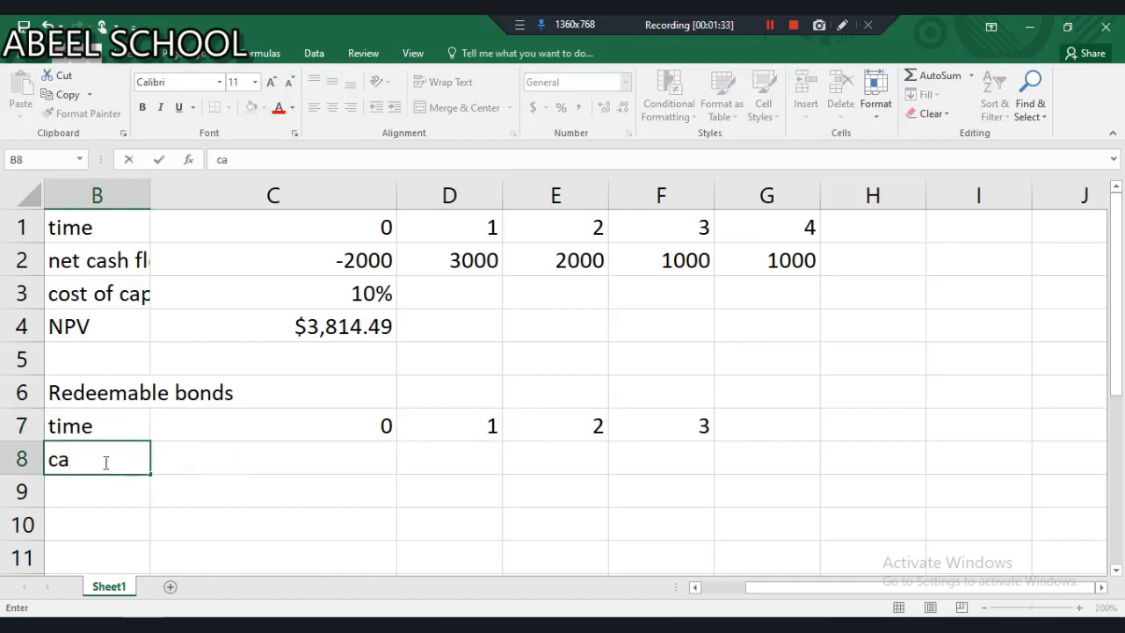
{"action": "type", "text": "sh flows"}
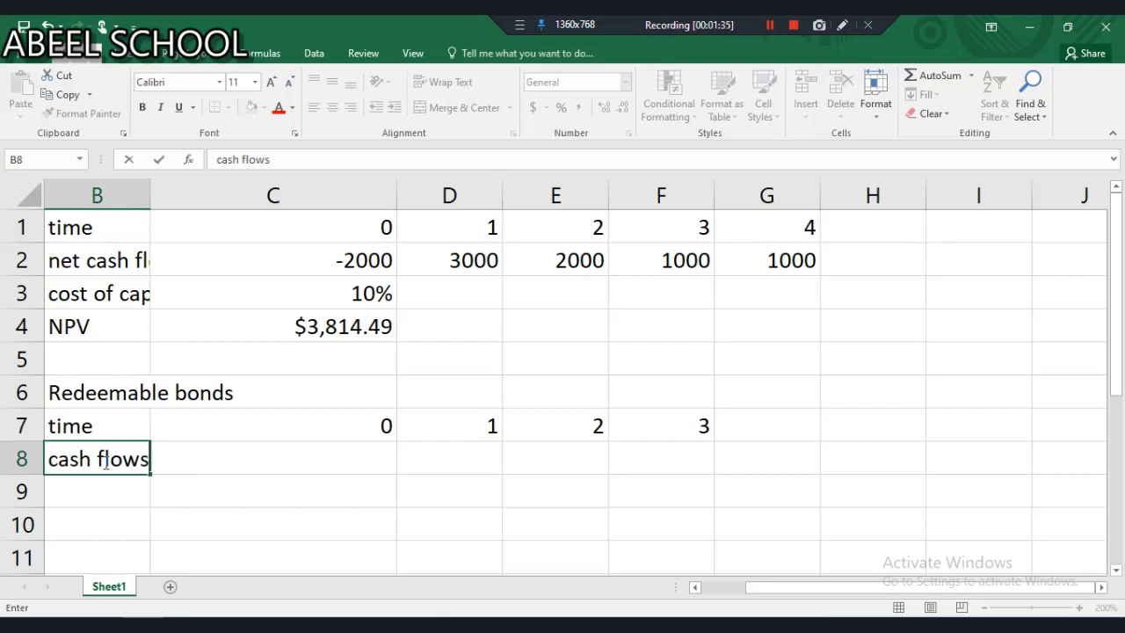
{"action": "left_click", "coordinate": [196, 464]}
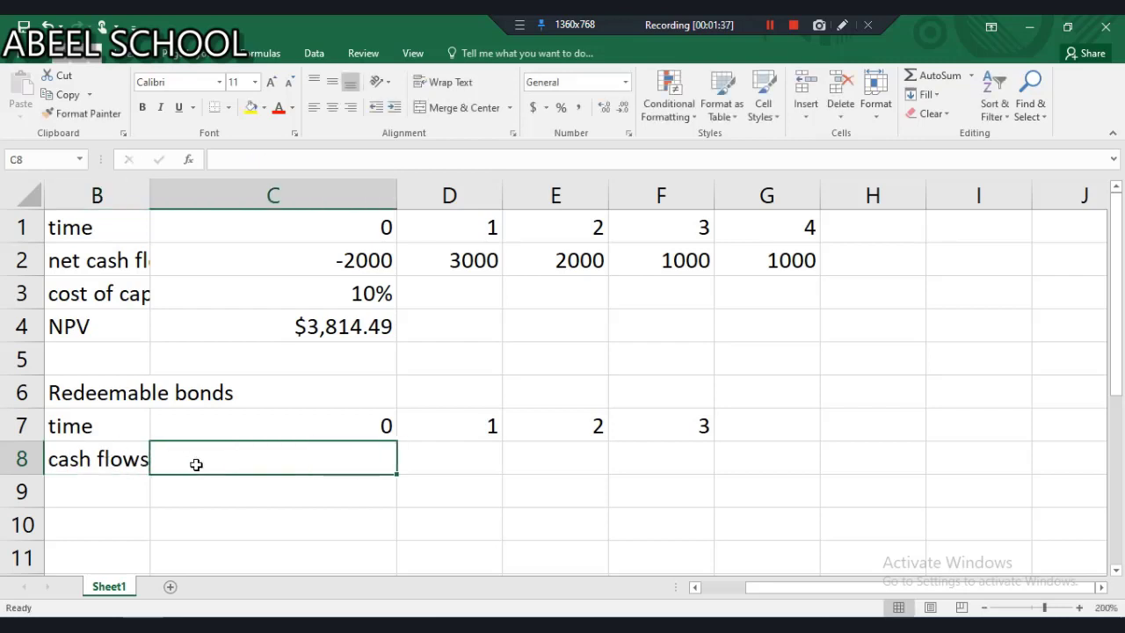
{"action": "type", "text": "="}
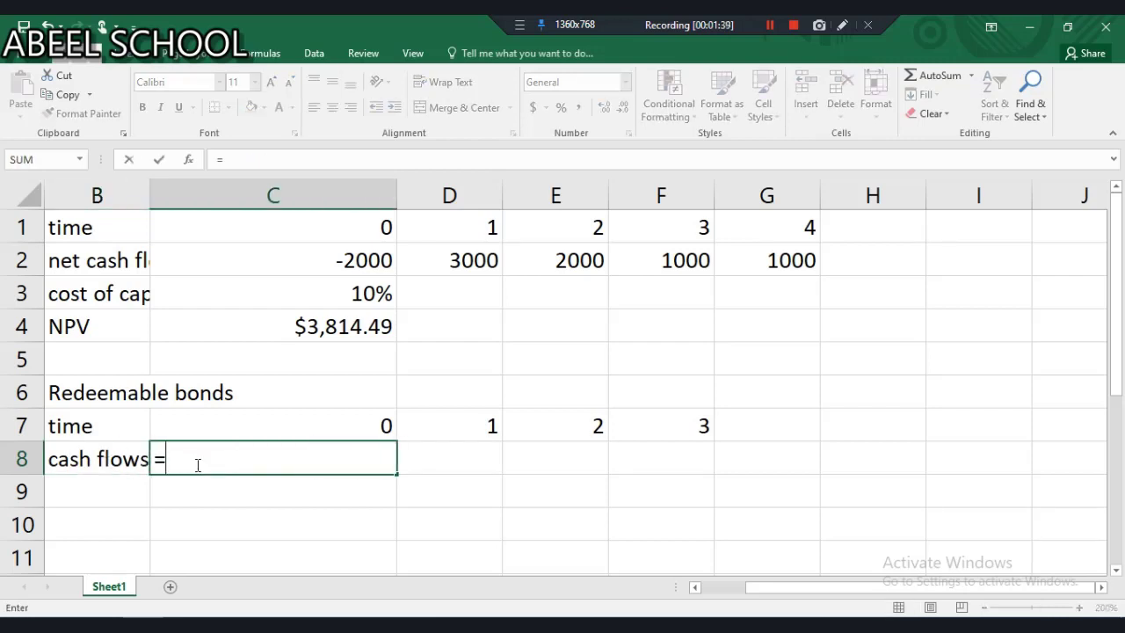
{"action": "type", "text": "-120"}
Enter the remaining bond cash flows: 8 in D8, 8 in E8 and =8+100 in F8
{"action": "left_click", "coordinate": [444, 462]}
{"action": "type", "text": "="}
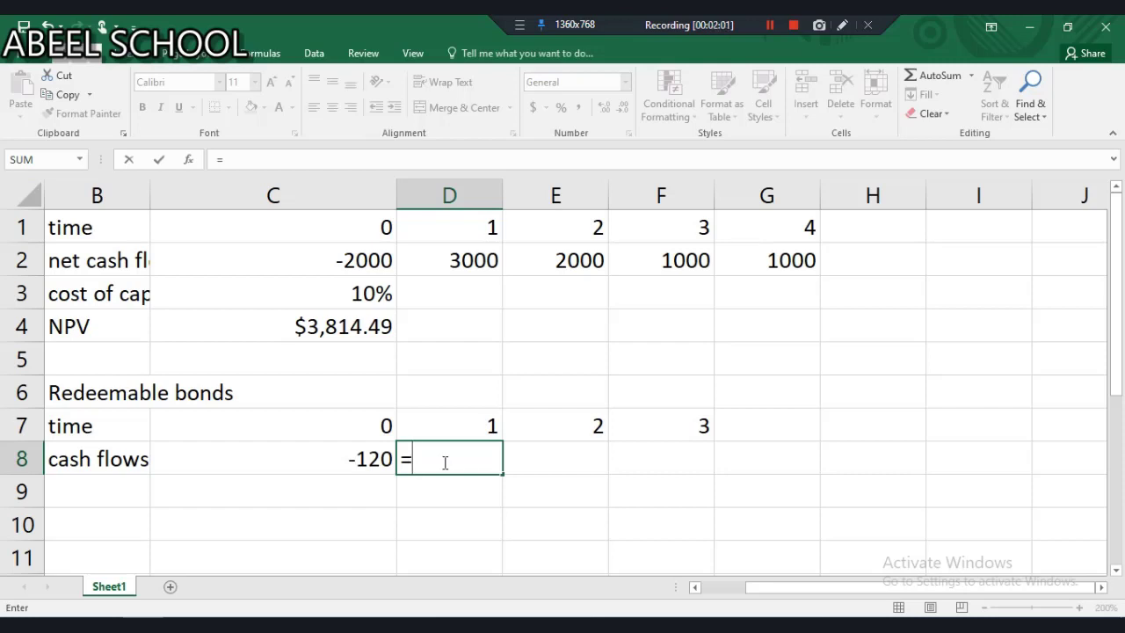
{"action": "type", "text": "8"}
{"action": "key", "text": "Tab"}
{"action": "type", "text": "8="}
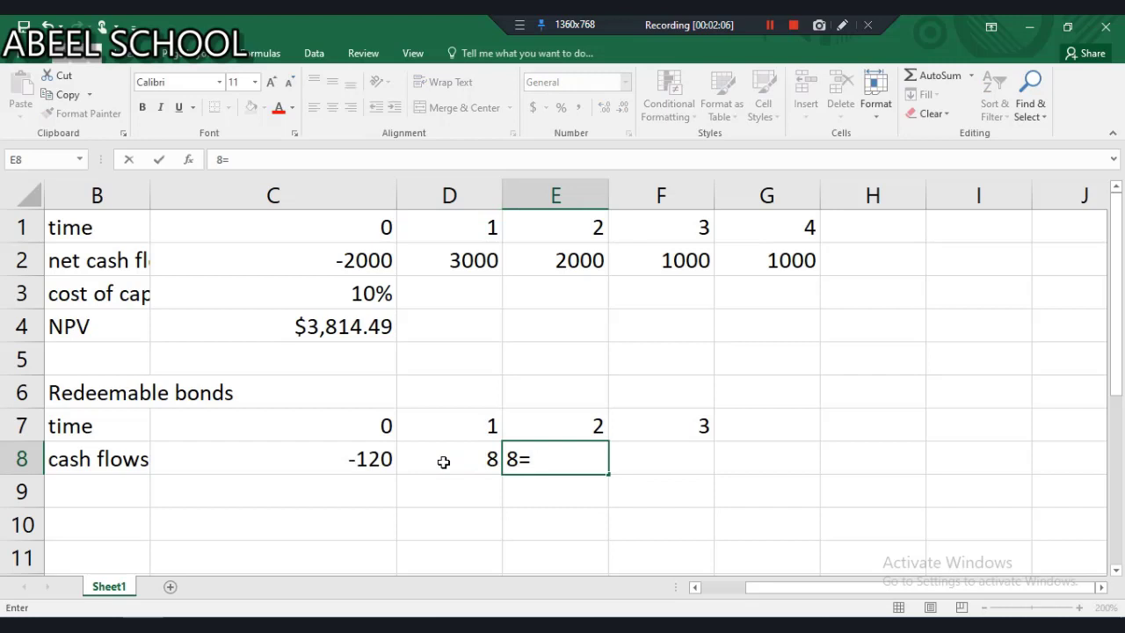
{"action": "key", "text": "BackSpace"}
{"action": "key", "text": "Tab"}
{"action": "type", "text": "+"}
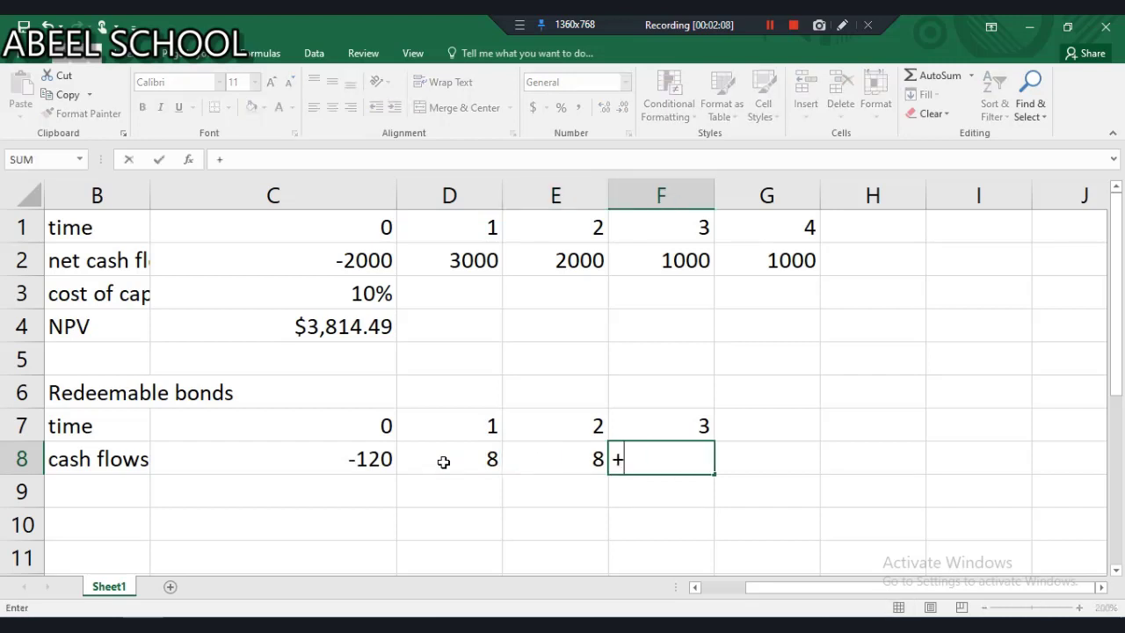
{"action": "key", "text": "BackSpace"}
{"action": "type", "text": "=8+"}
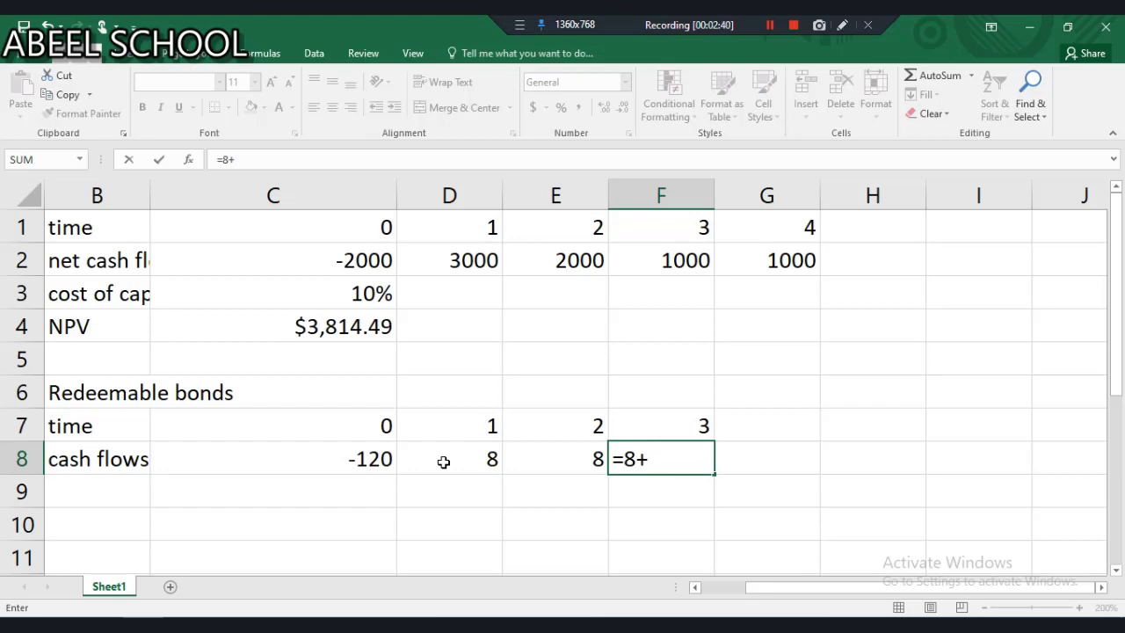
{"action": "type", "text": "100"}
{"action": "key", "text": "Return"}
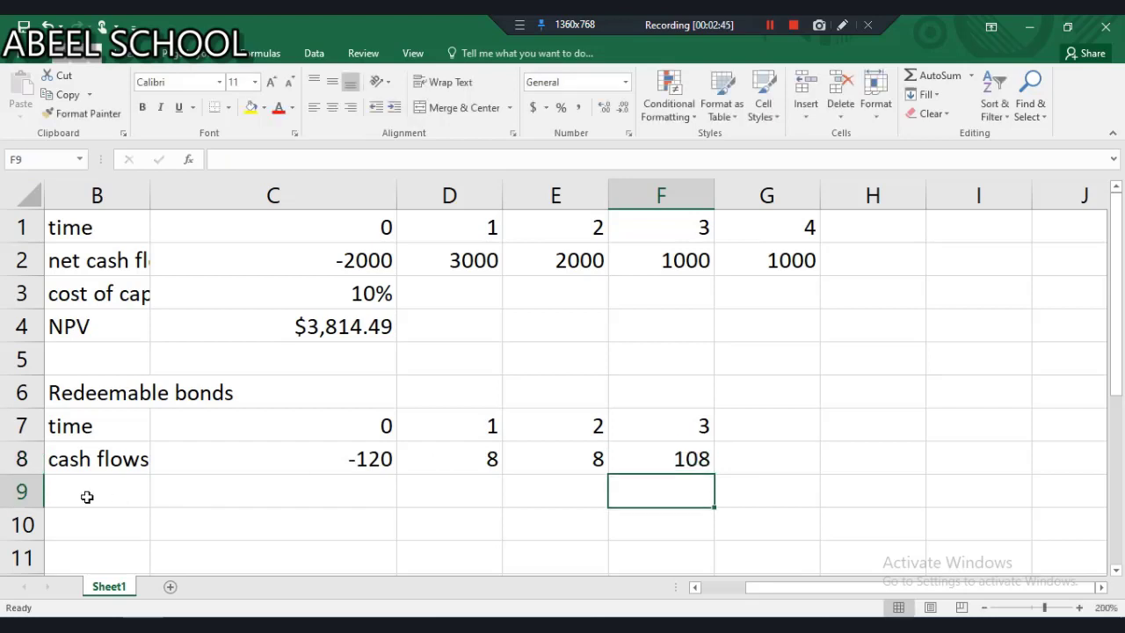
Label cell B9 "kd(1-t)" and calculate the internal rate of return of C8:F8 in C9 with IRR
{"action": "left_click", "coordinate": [87, 497]}
{"action": "type", "text": "kd"}
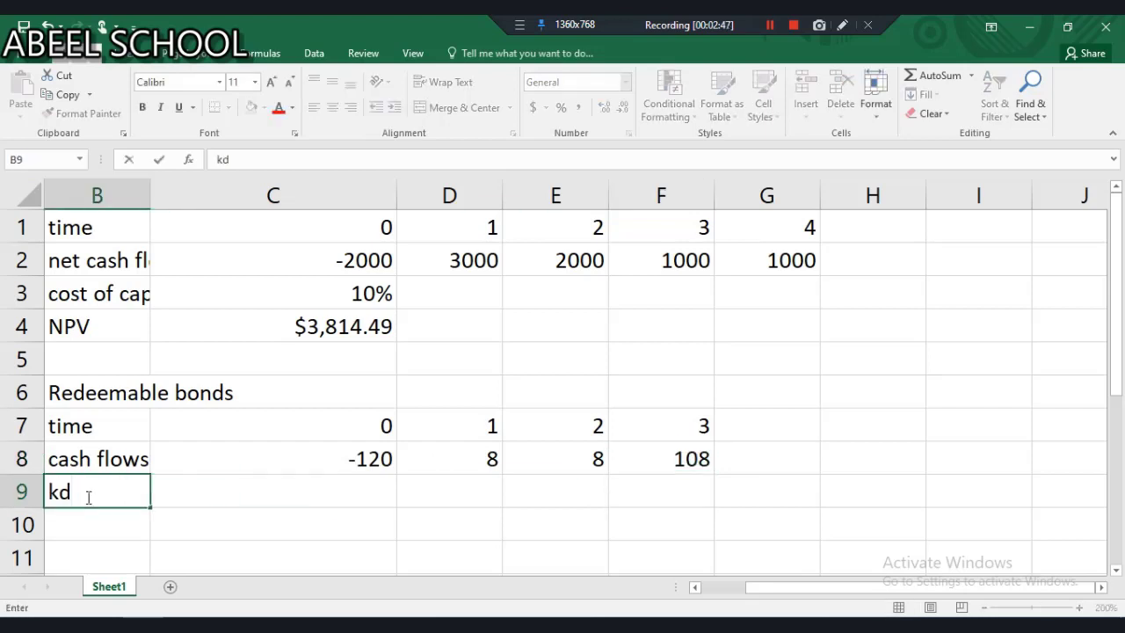
{"action": "type", "text": "(1-t)"}
{"action": "left_click", "coordinate": [273, 490]}
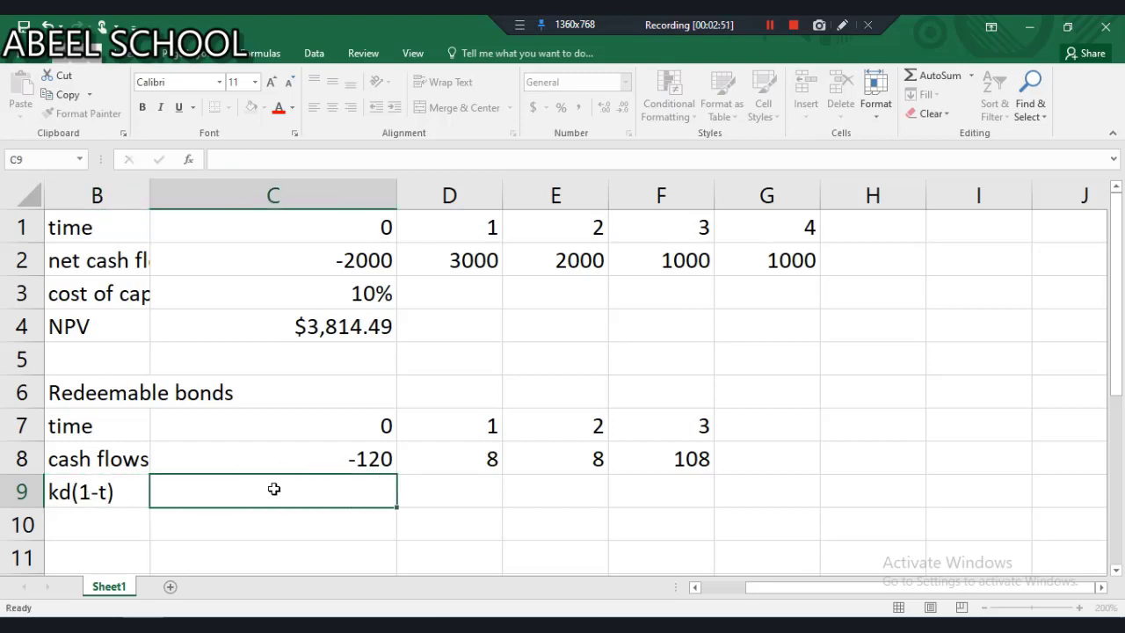
{"action": "type", "text": "=irr("}
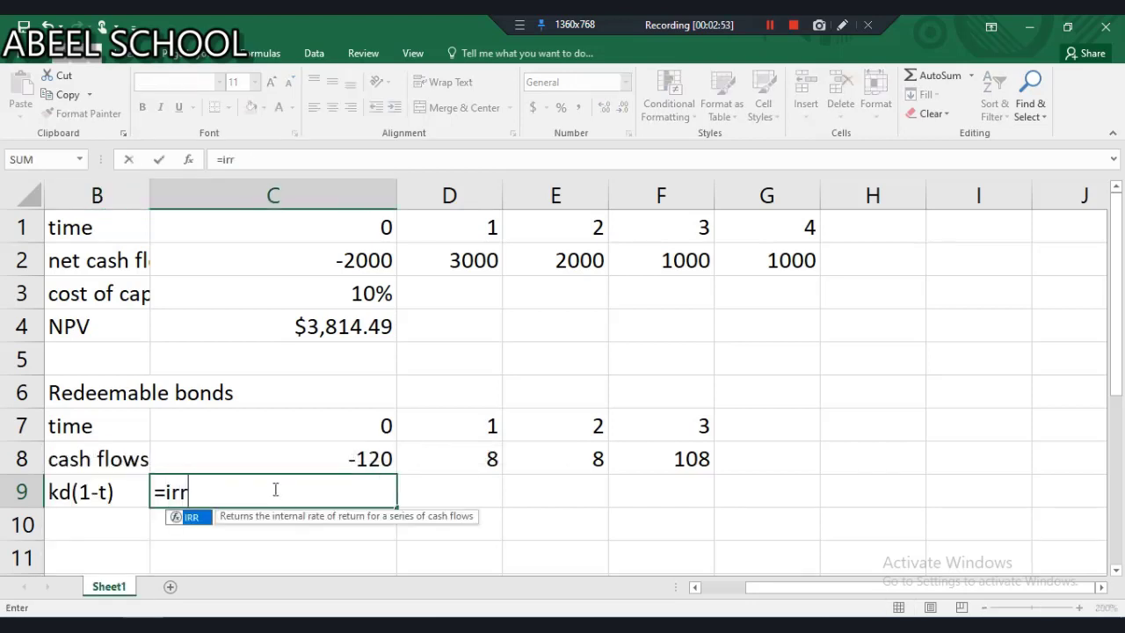
{"action": "left_click", "coordinate": [255, 452]}
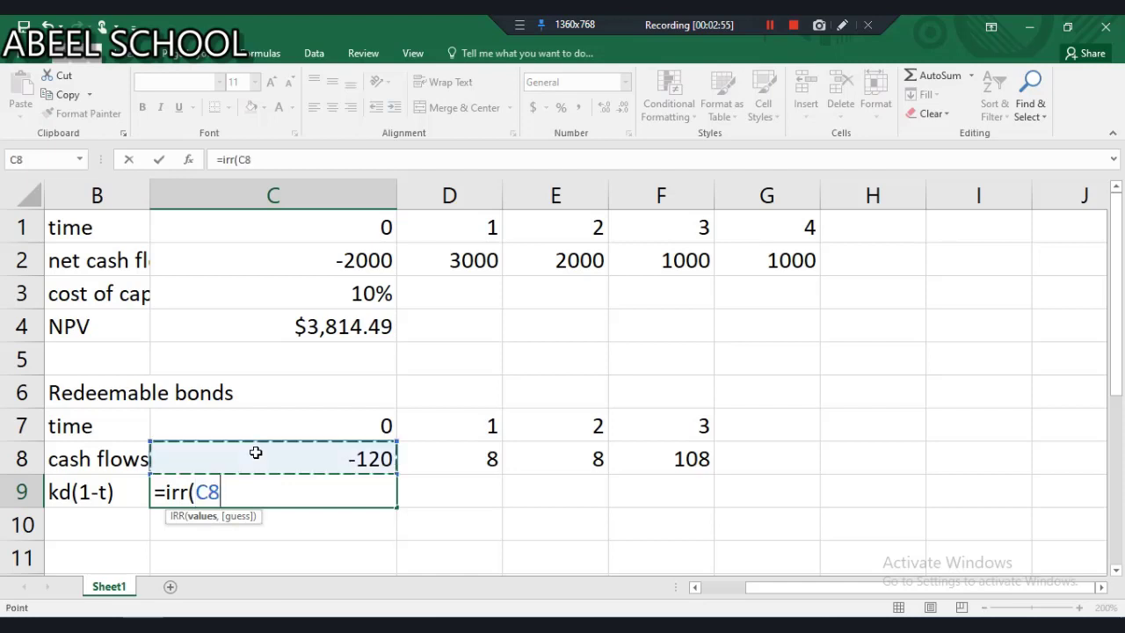
{"action": "key", "text": "shift+Right"}
{"action": "key", "text": "shift+Right"}
{"action": "key", "text": "shift+Right"}
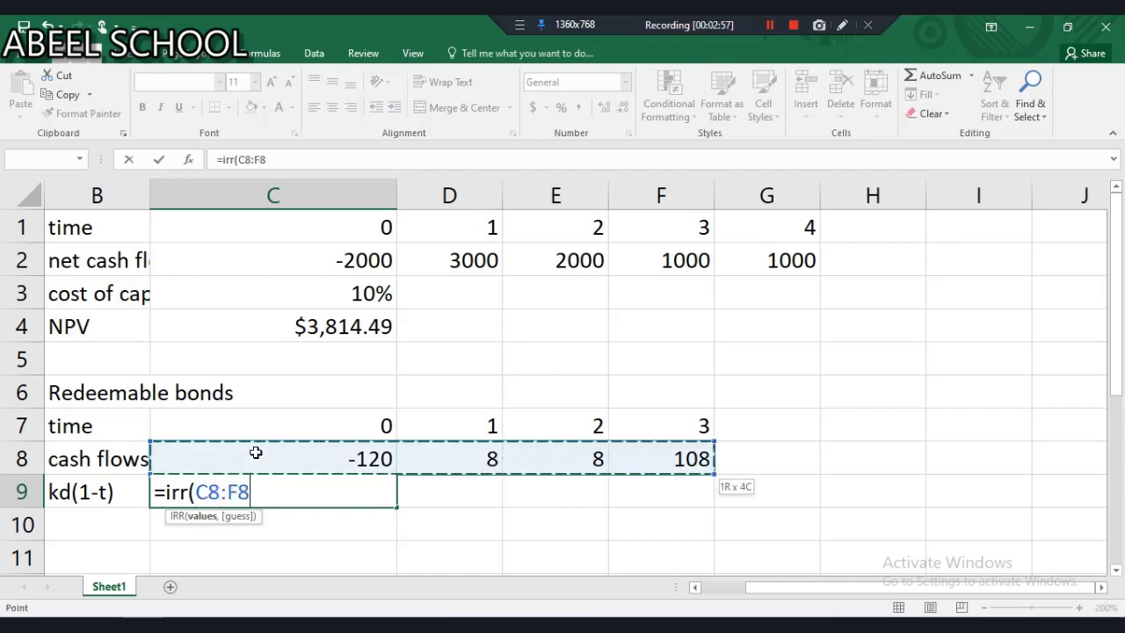
{"action": "type", "text": ")"}
{"action": "key", "text": "Return"}
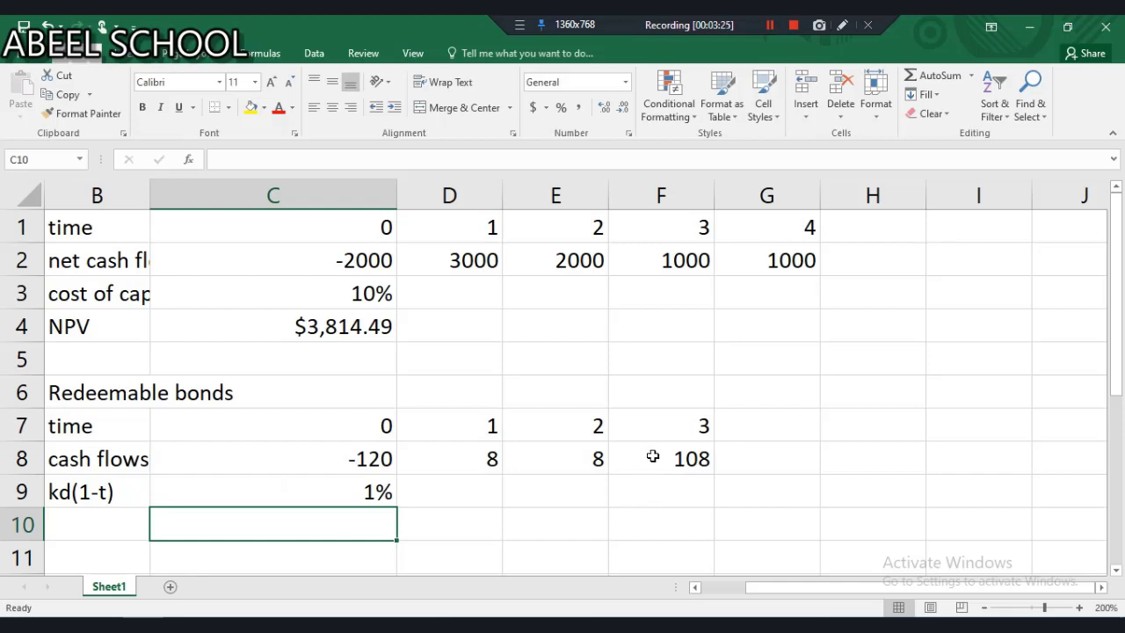
Label cell B10 "time" and enter the periods 0, 1, 2 and 3 in C10:F10
{"action": "left_click", "coordinate": [93, 535]}
{"action": "scroll", "coordinate": [92, 536], "scroll_direction": "down", "scroll_amount": 2}
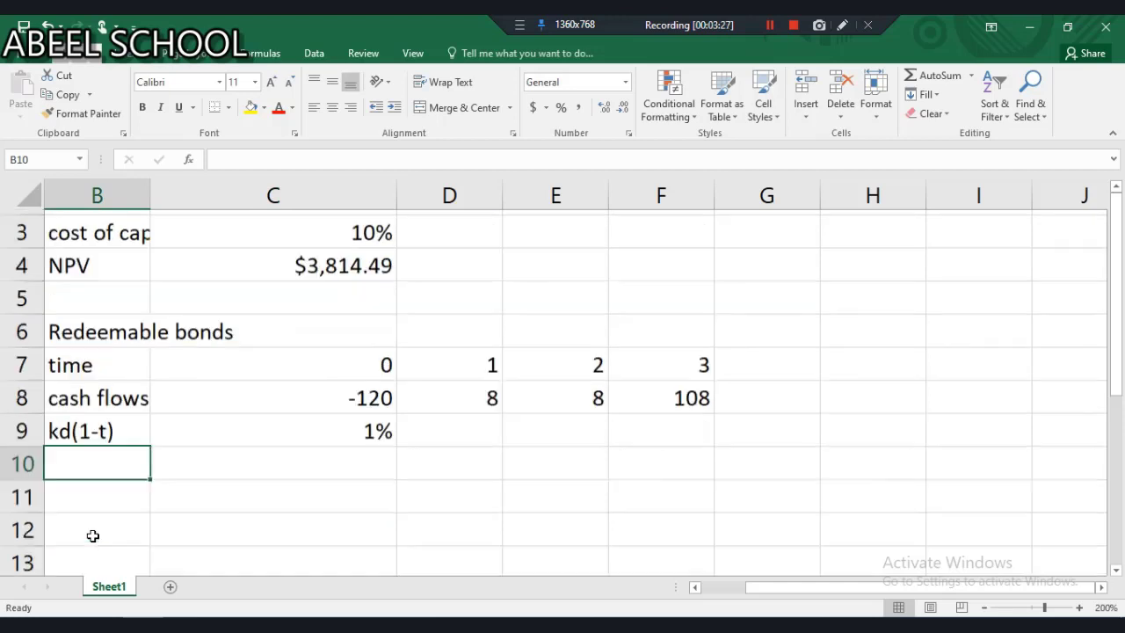
{"action": "type", "text": "time"}
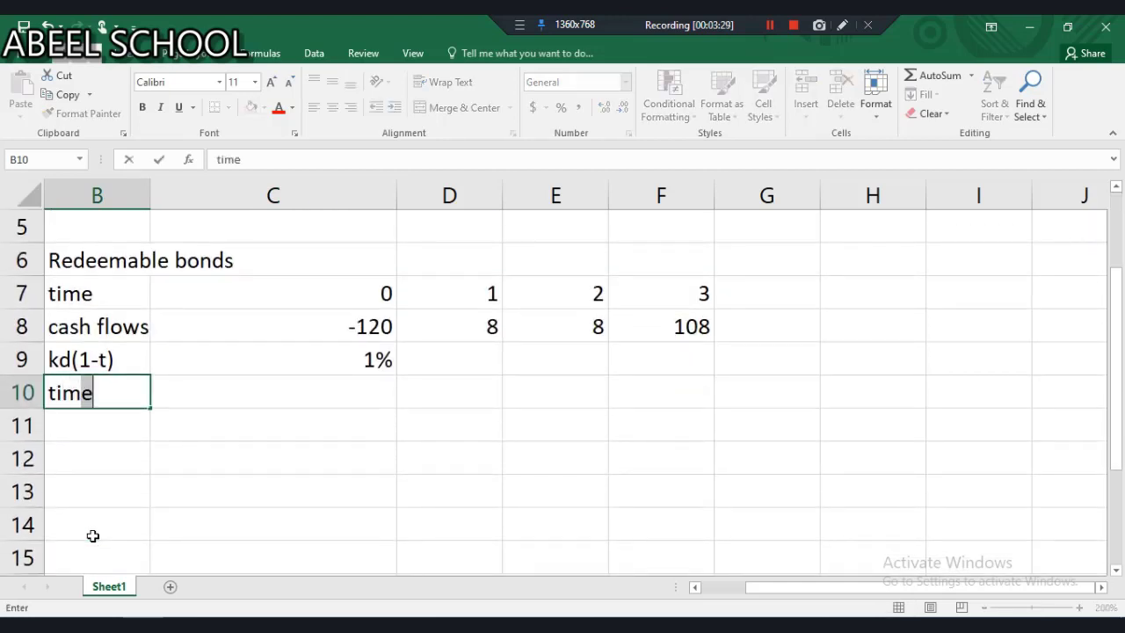
{"action": "left_click", "coordinate": [279, 377]}
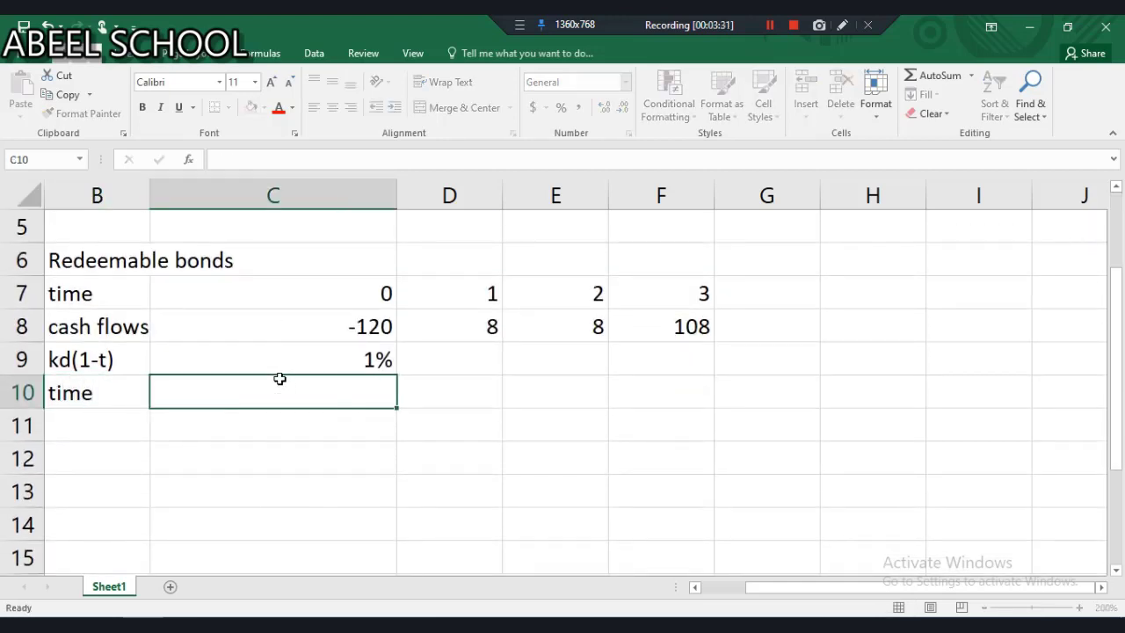
{"action": "type", "text": "0"}
{"action": "key", "text": "Tab"}
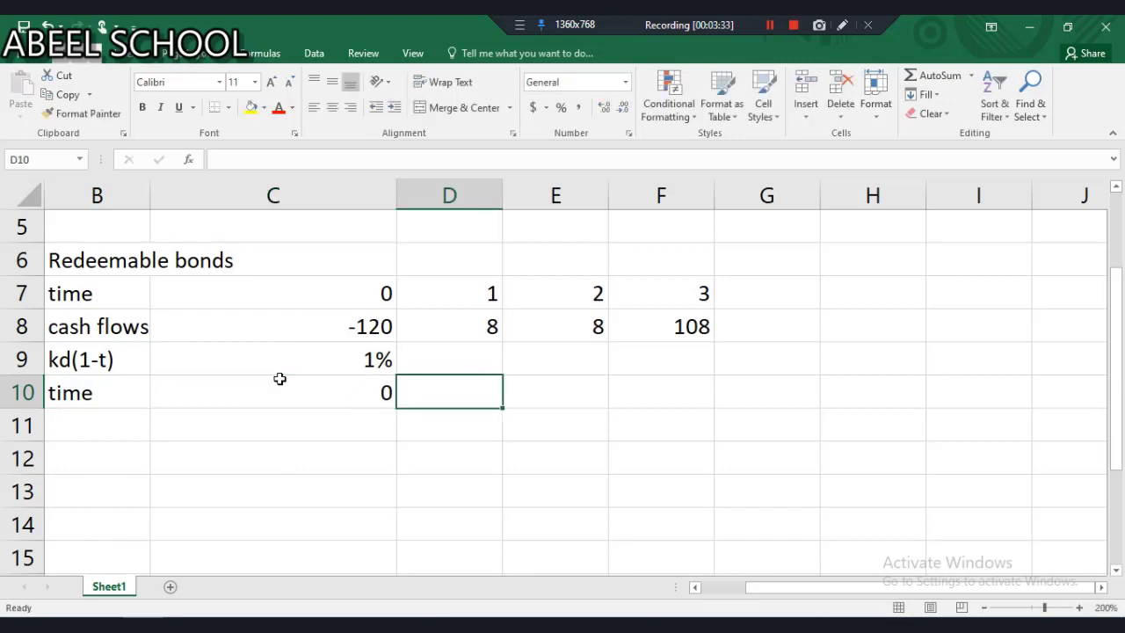
{"action": "type", "text": "1"}
{"action": "key", "text": "Tab"}
{"action": "type", "text": "2"}
{"action": "key", "text": "Tab"}
{"action": "type", "text": "3"}
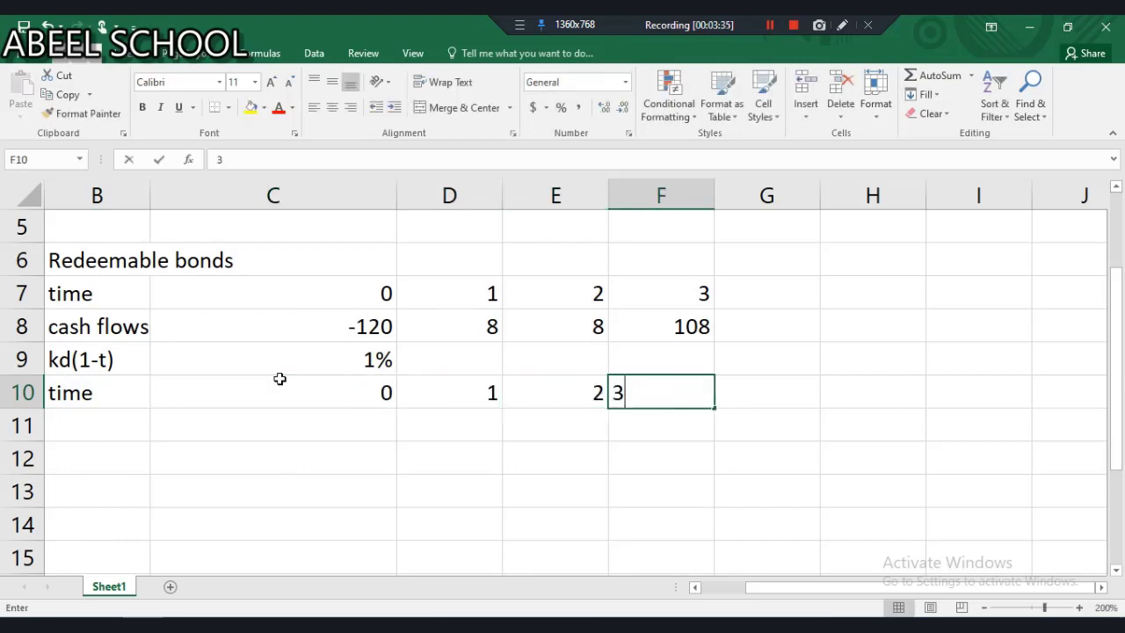
{"action": "key", "text": "Tab"}
Label cell B11 "cash flows" and enter =-115 in C11 as the time 0 cash flow
{"action": "left_click", "coordinate": [95, 429]}
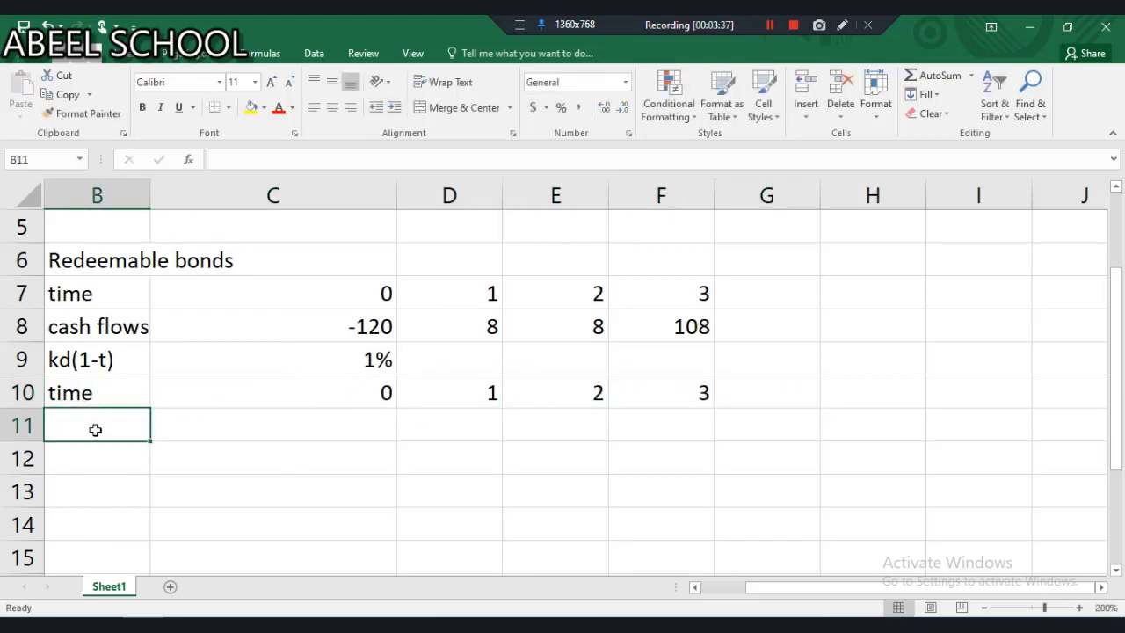
{"action": "type", "text": "cash flows"}
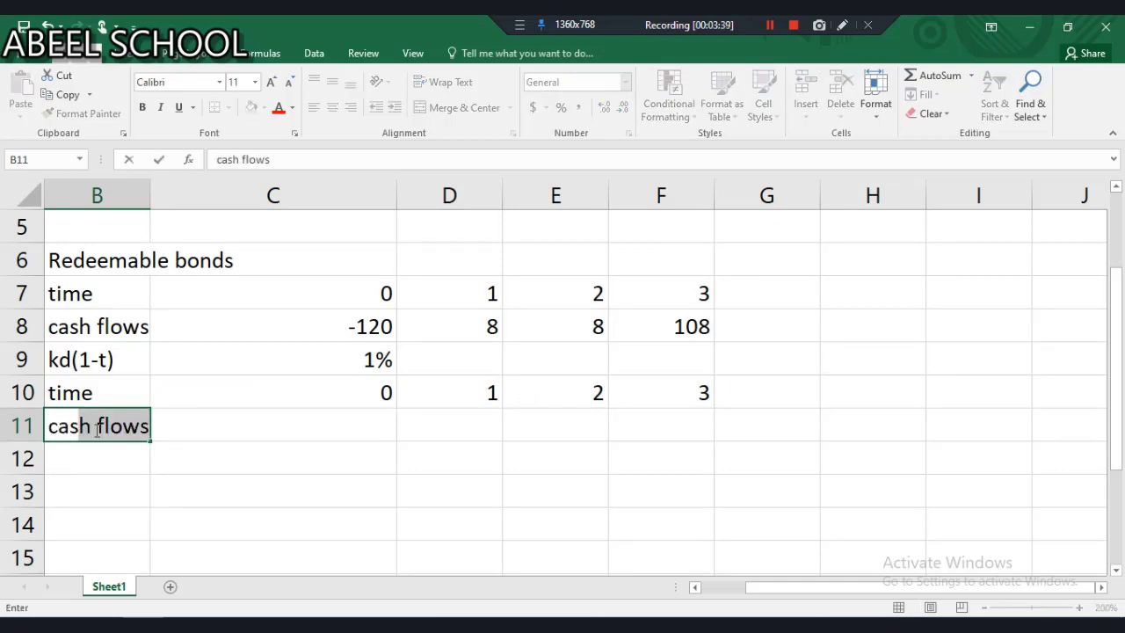
{"action": "key", "text": "Return"}
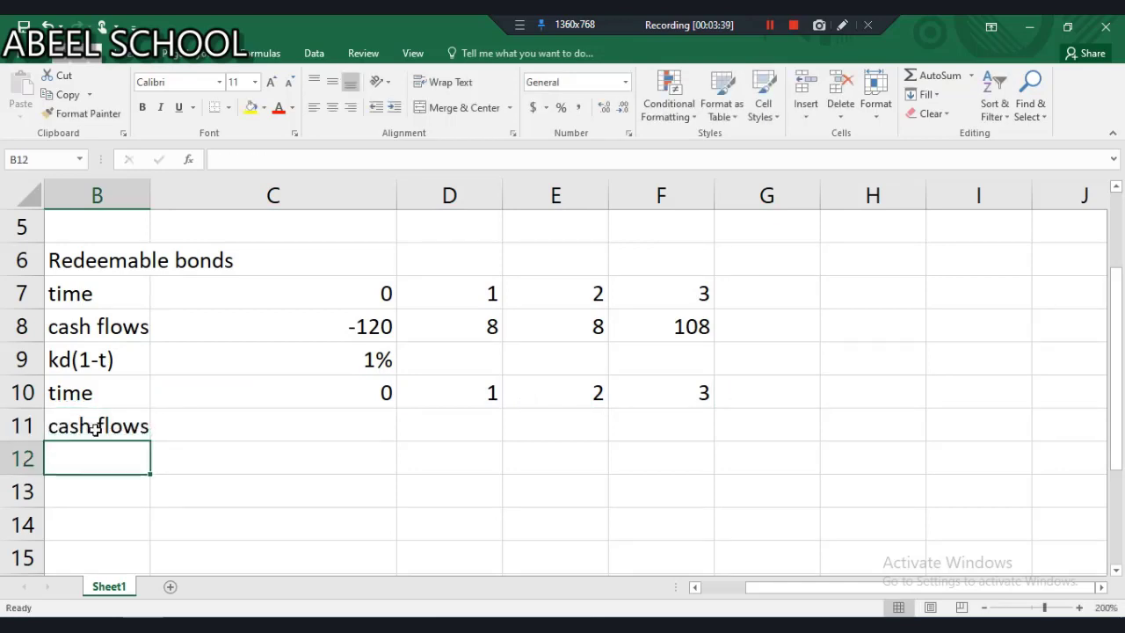
{"action": "left_click", "coordinate": [302, 419]}
{"action": "type", "text": "="}
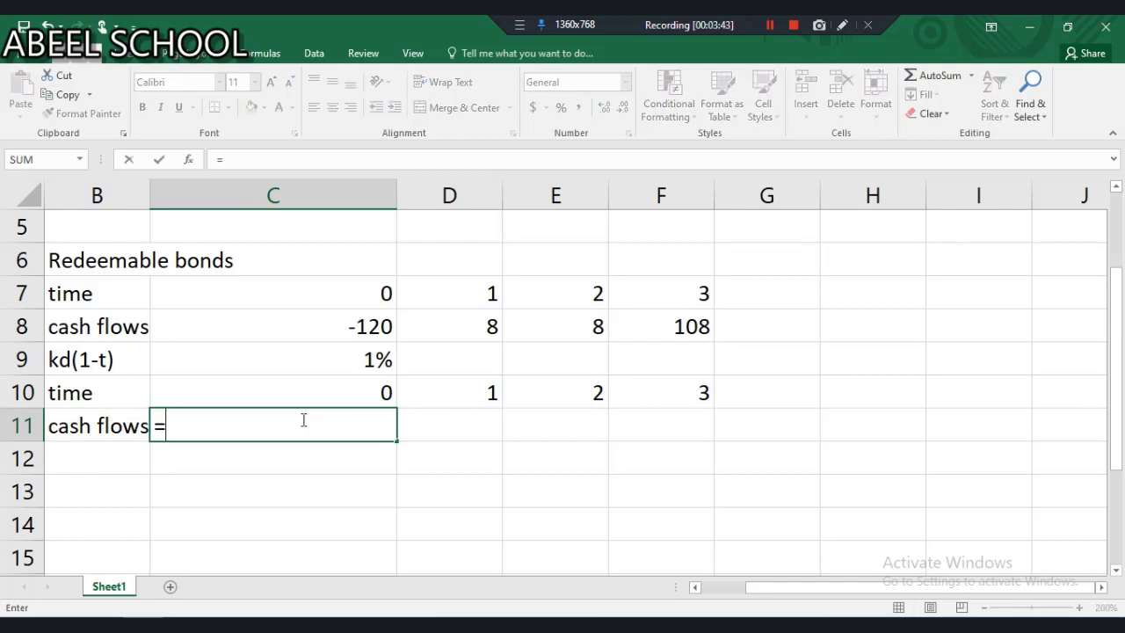
{"action": "type", "text": "-115"}
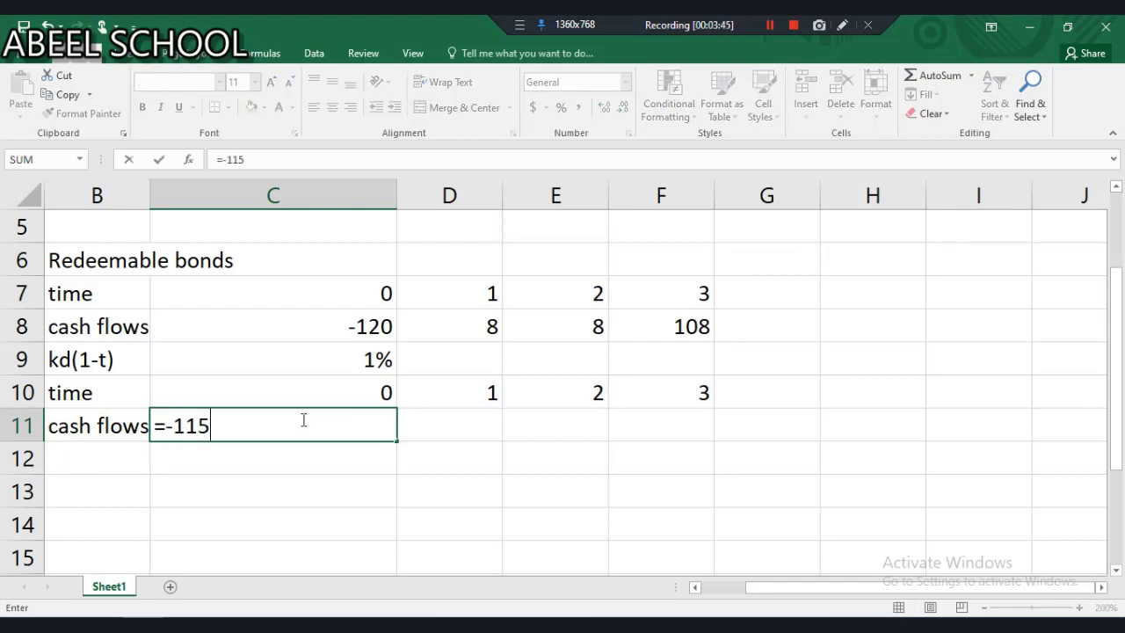
Enter the remaining cash flows of the second bond: =8 in D11, 8 in E11 and =8+110 in F11
{"action": "left_click", "coordinate": [450, 425]}
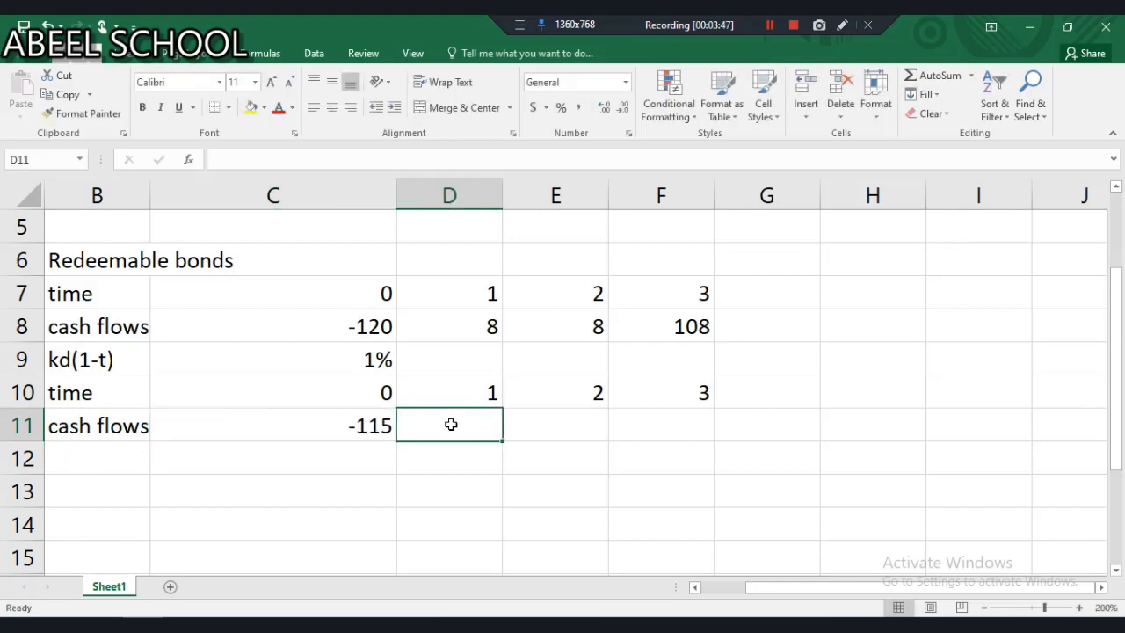
{"action": "type", "text": "=8"}
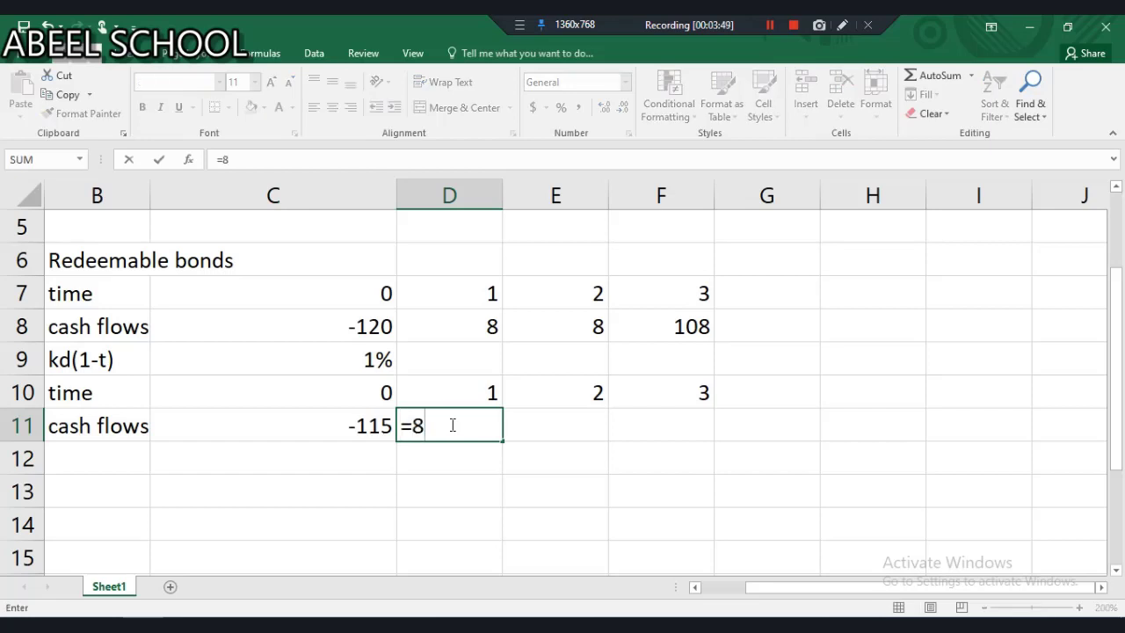
{"action": "key", "text": "Tab"}
{"action": "key", "text": "Tab"}
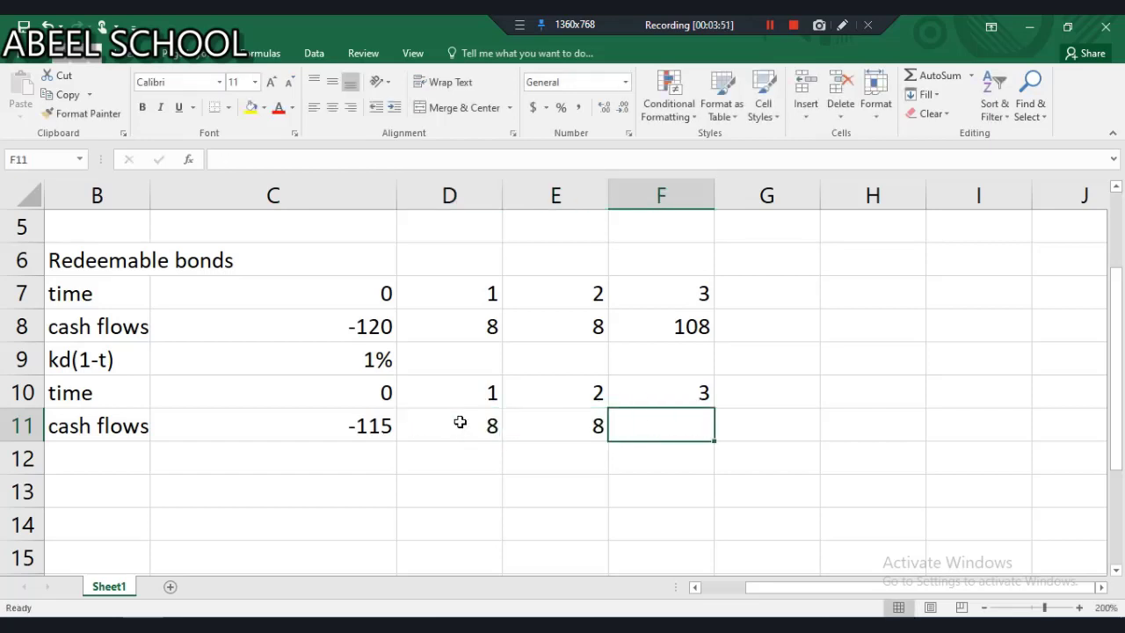
{"action": "type", "text": "=8"}
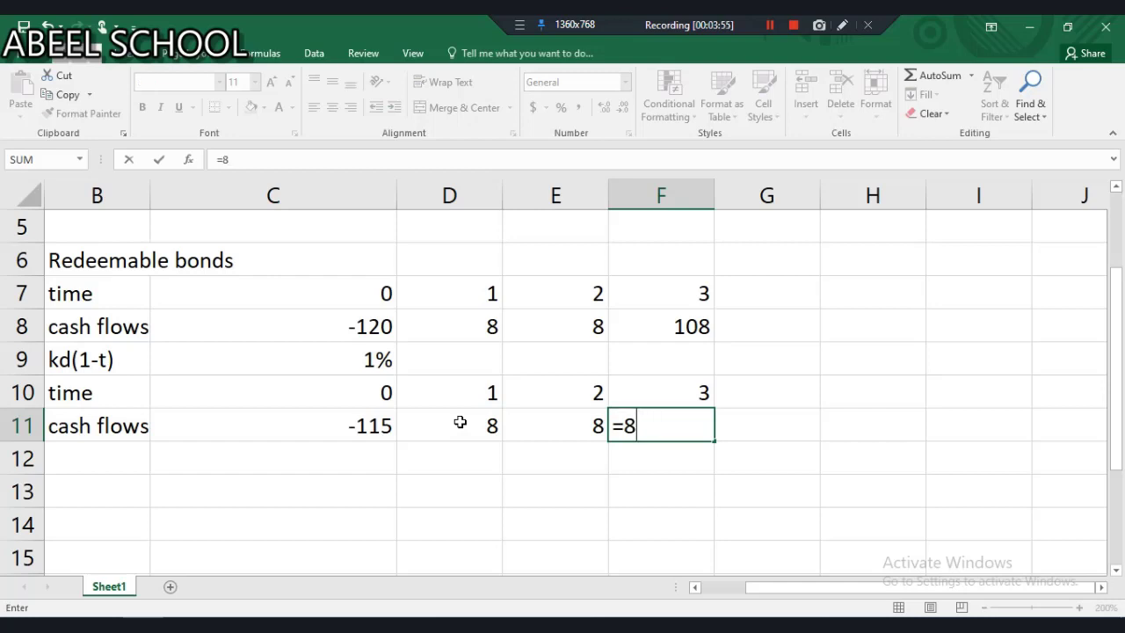
{"action": "type", "text": "+"}
{"action": "type", "text": "110"}
{"action": "key", "text": "Return"}
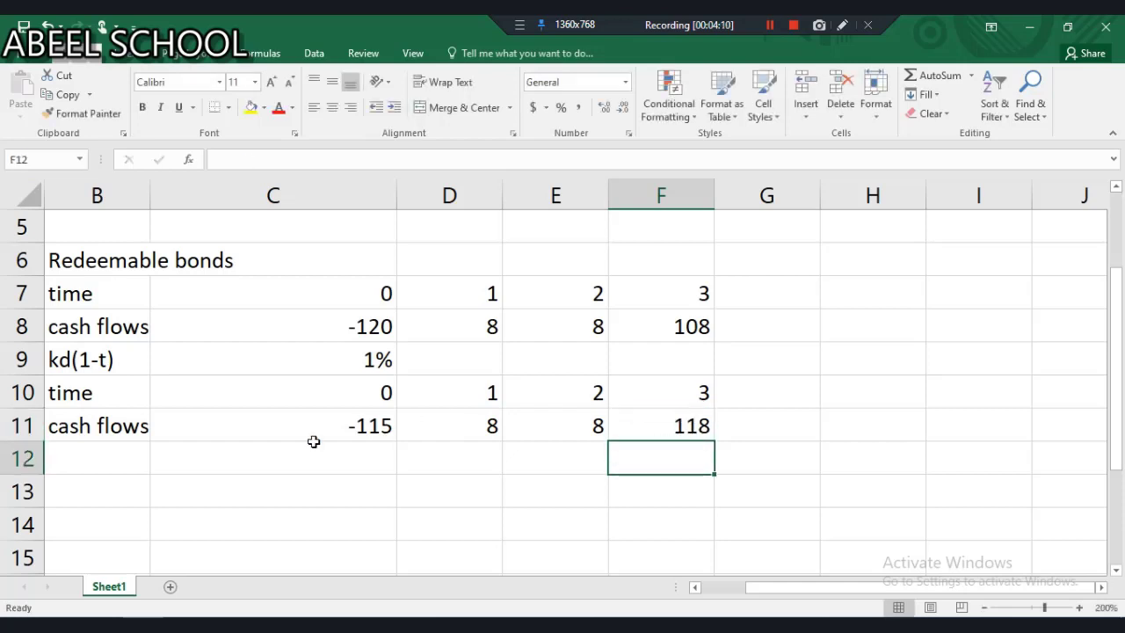
Label cell B12 "kd(1-t)" and calculate the internal rate of return of C11:F11 in C12 with IRR
{"action": "left_click", "coordinate": [118, 464]}
{"action": "type", "text": "kd(1-t)"}
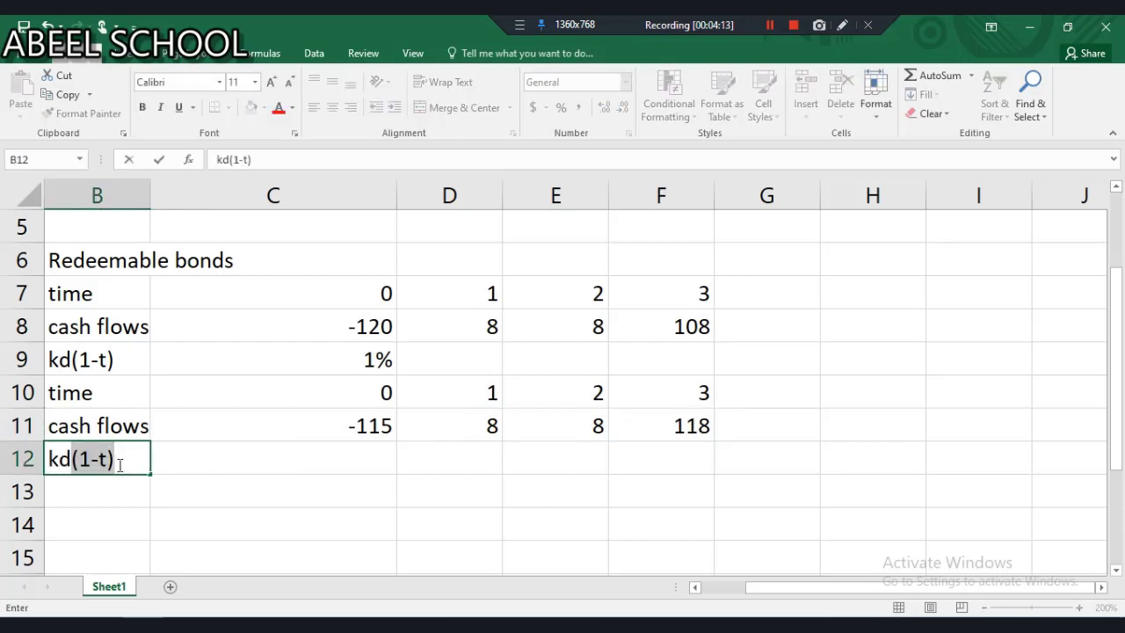
{"action": "key", "text": "Return"}
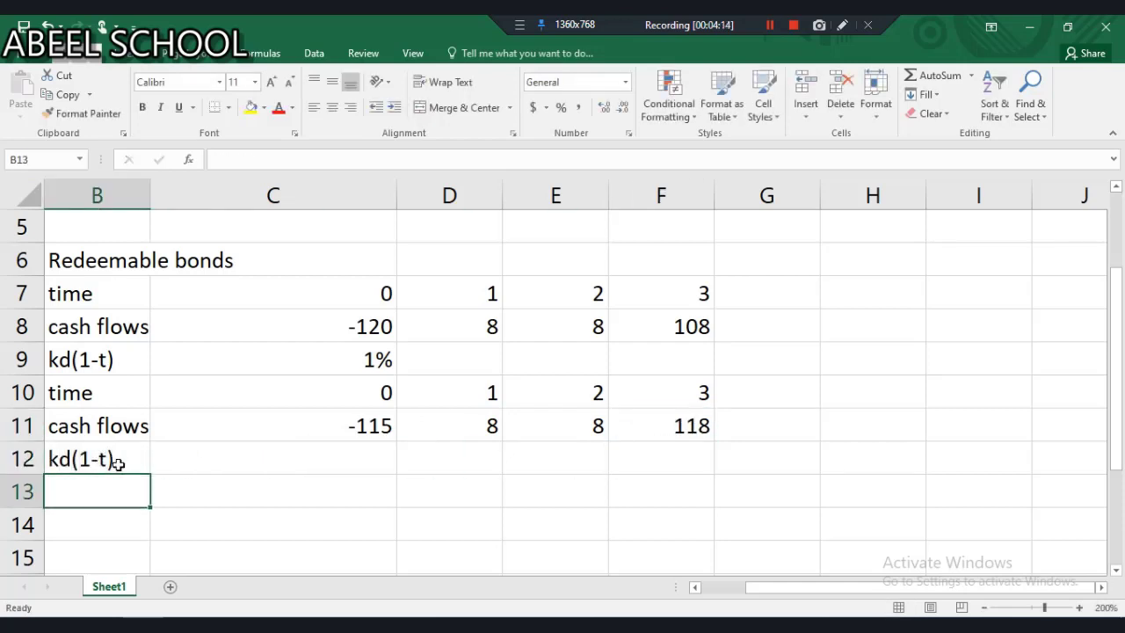
{"action": "left_click", "coordinate": [211, 460]}
{"action": "type", "text": "=irr("}
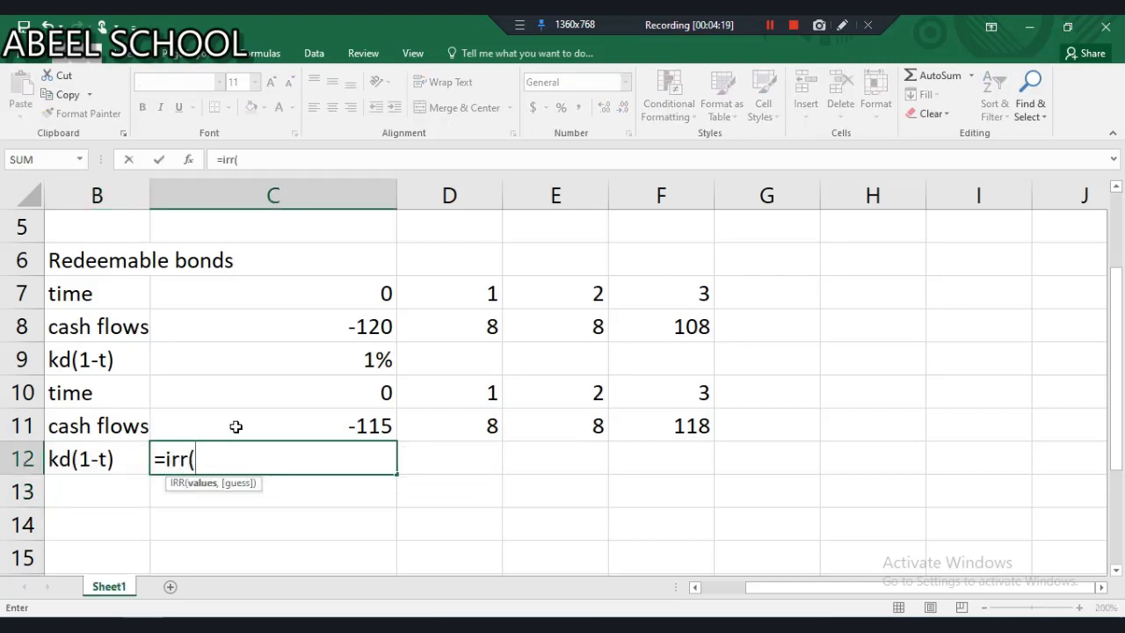
{"action": "left_click_drag", "start_coordinate": [234, 430], "coordinate": [661, 426]}
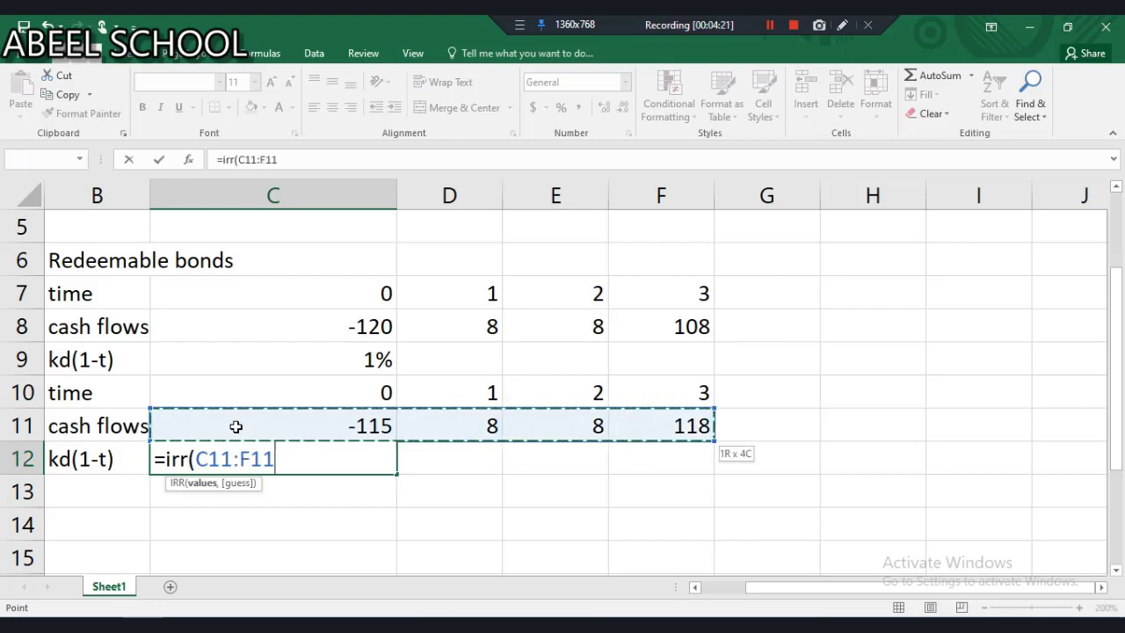
{"action": "type", "text": ")"}
{"action": "key", "text": "Return"}
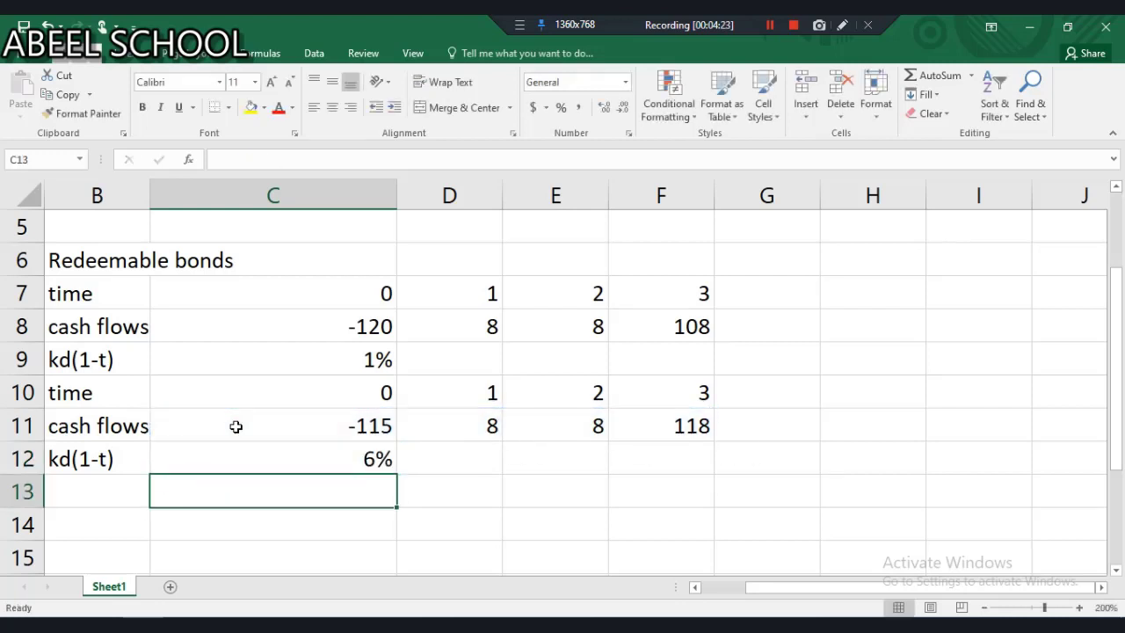